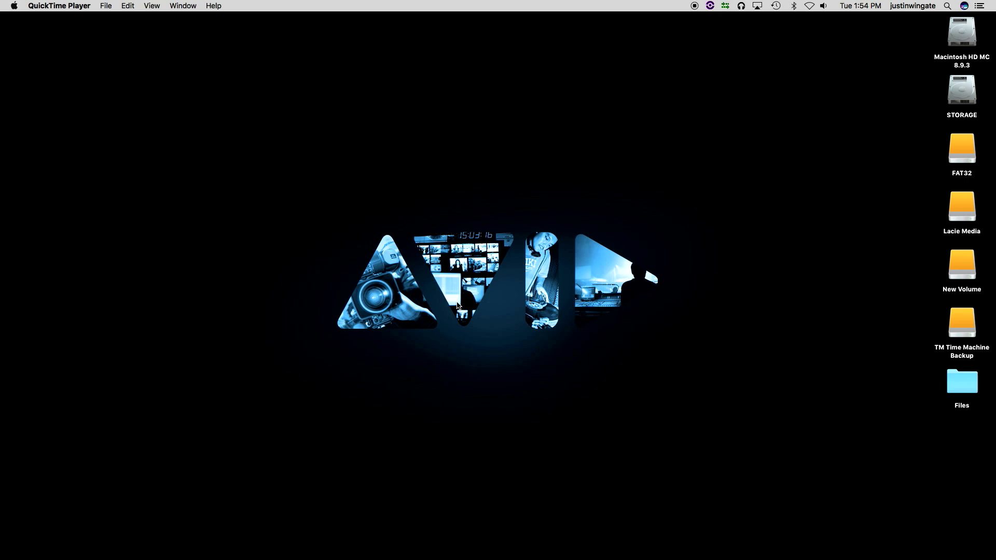
# Switch from QuickTime Player to Firefox with Cmd+Tab.
pyautogui.press('super+Tab')
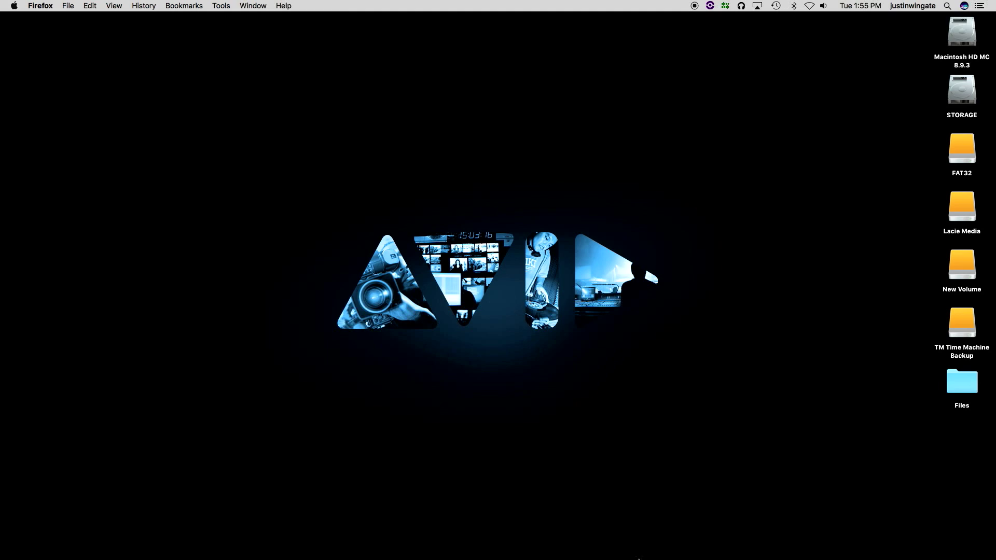
pyautogui.moveTo(690, 547)
pyautogui.click(658, 553)
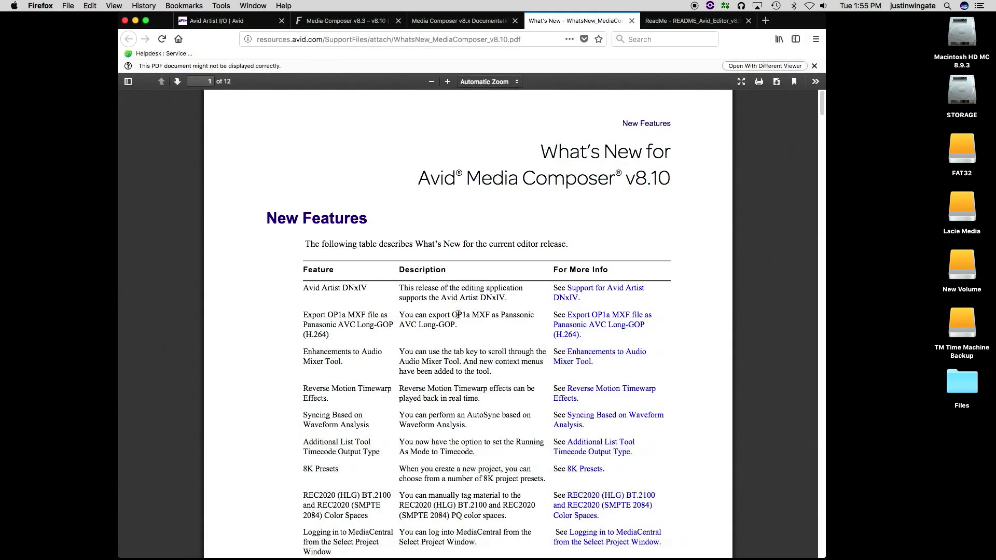
pyautogui.scroll(-1, 458, 318)
pyautogui.scroll(-5, 458, 317)
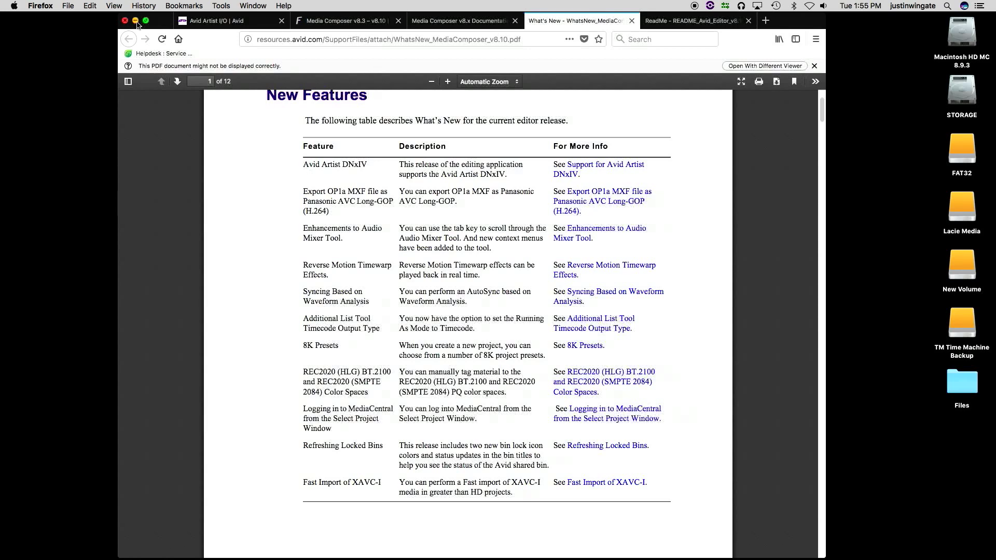
pyautogui.click(135, 20)
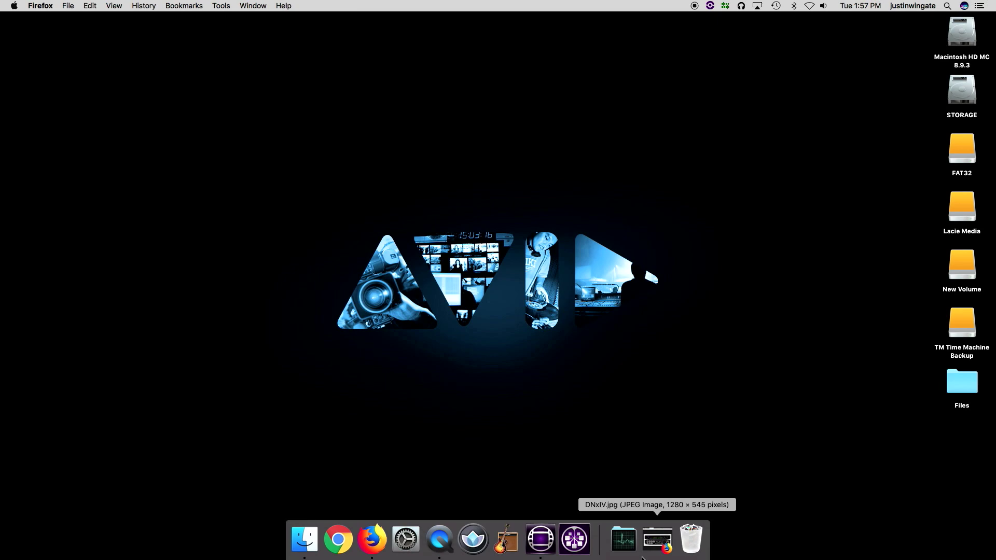
# Restore the minimized DNxIV.jpg image window from the Dock.
pyautogui.click(653, 554)
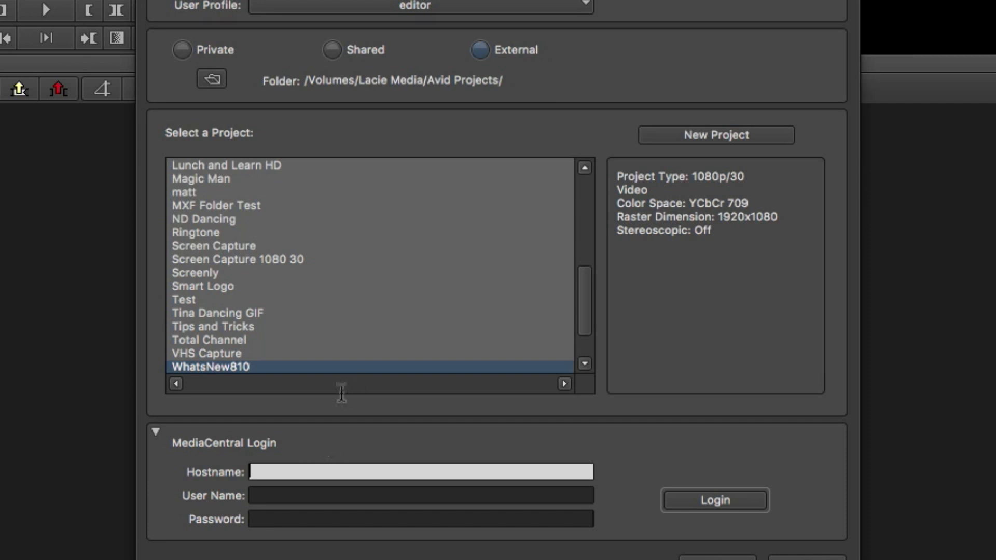
pyautogui.click(719, 136)
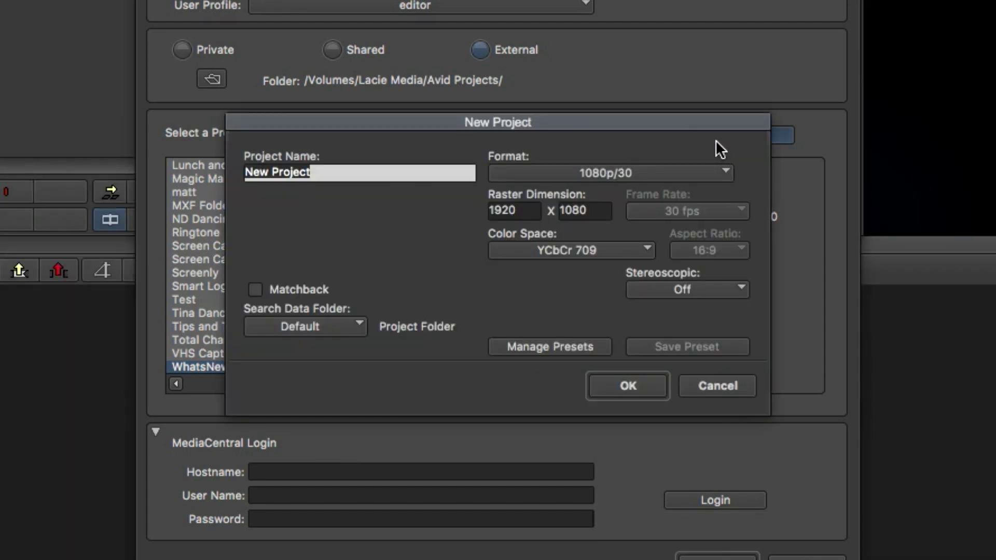
pyautogui.moveTo(590, 120); pyautogui.dragTo(577, 89)
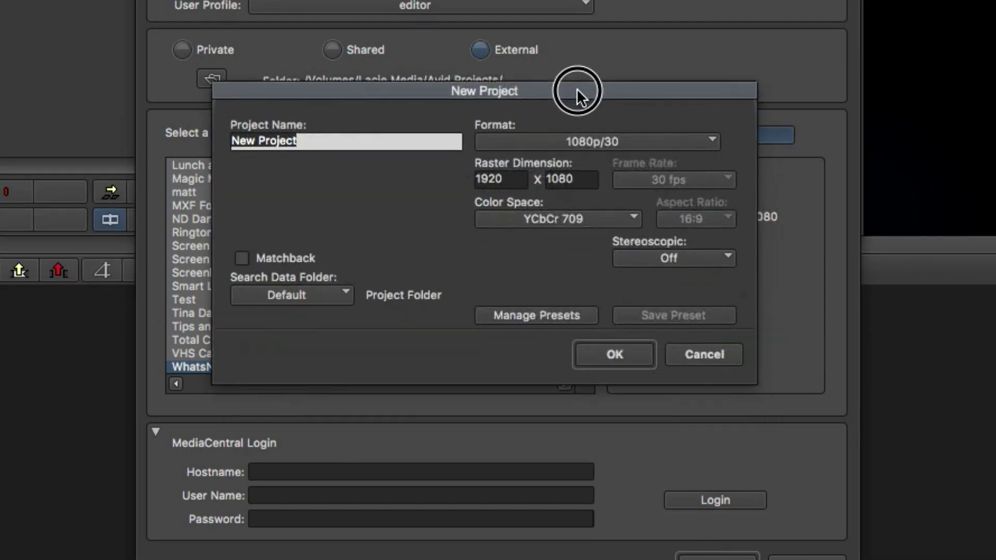
pyautogui.click(666, 146)
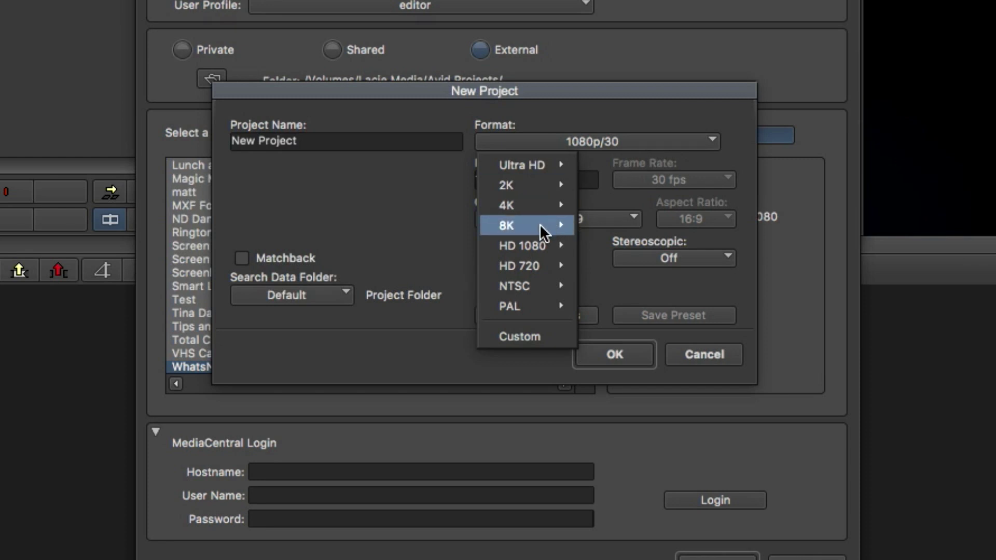
pyautogui.moveTo(540, 227)
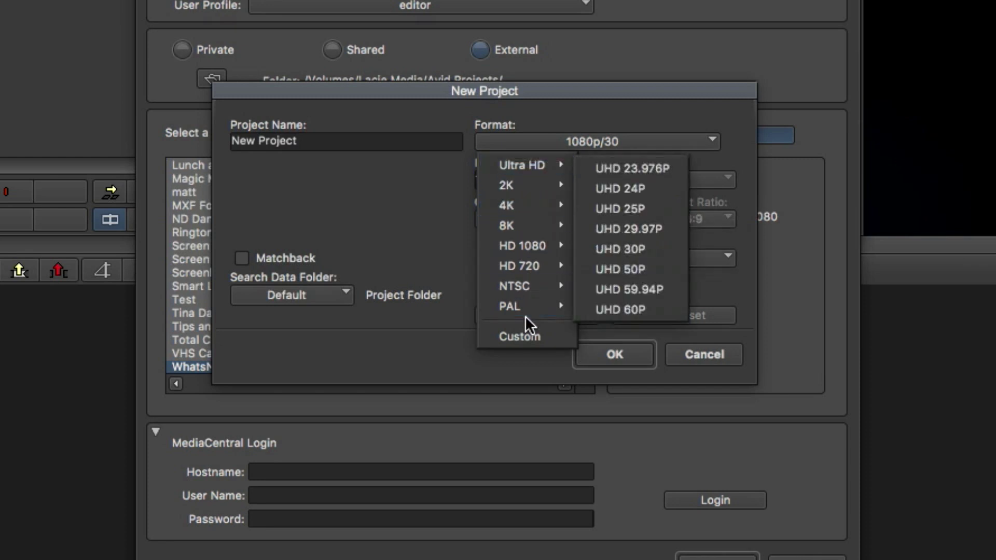
pyautogui.click(523, 337)
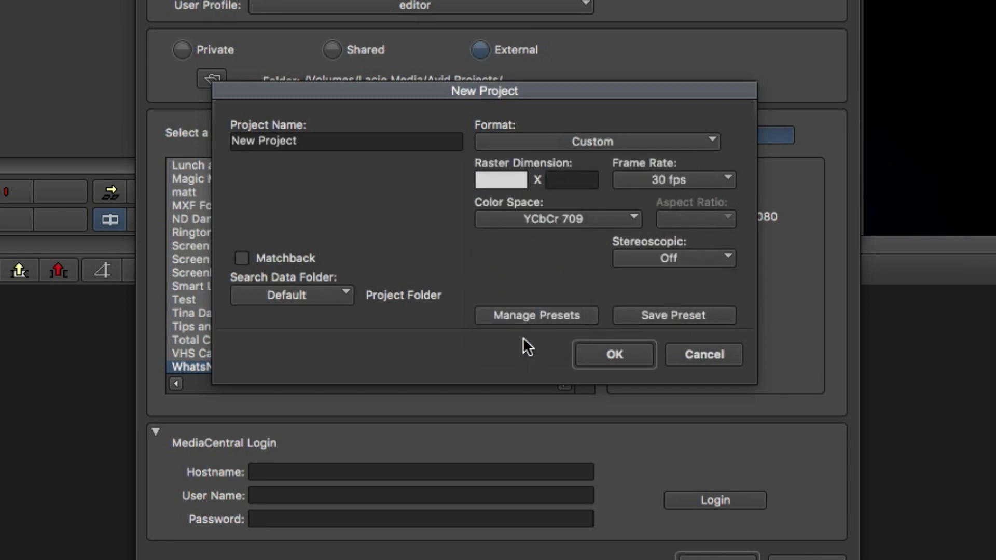
pyautogui.click(502, 178)
pyautogui.click(593, 143)
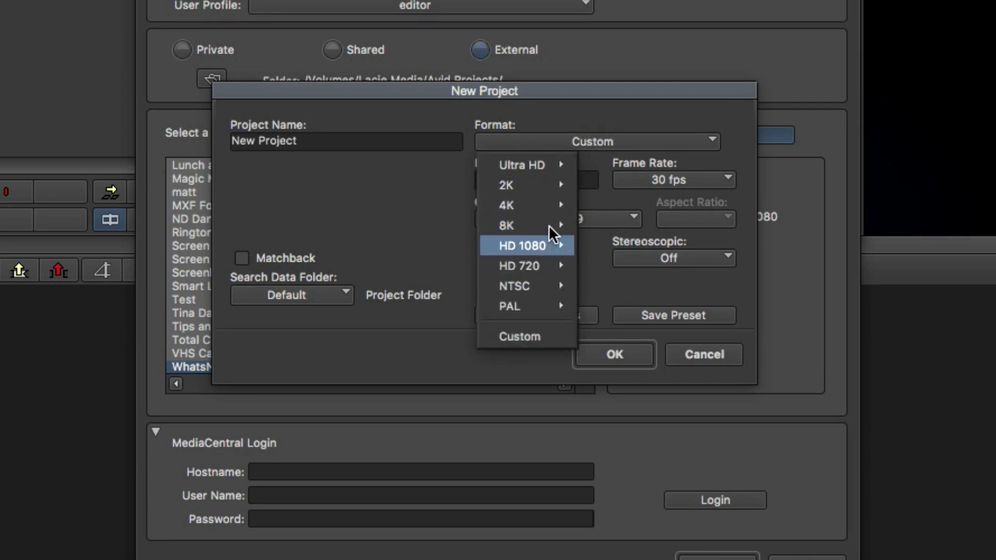
pyautogui.moveTo(553, 226)
pyautogui.moveTo(642, 250)
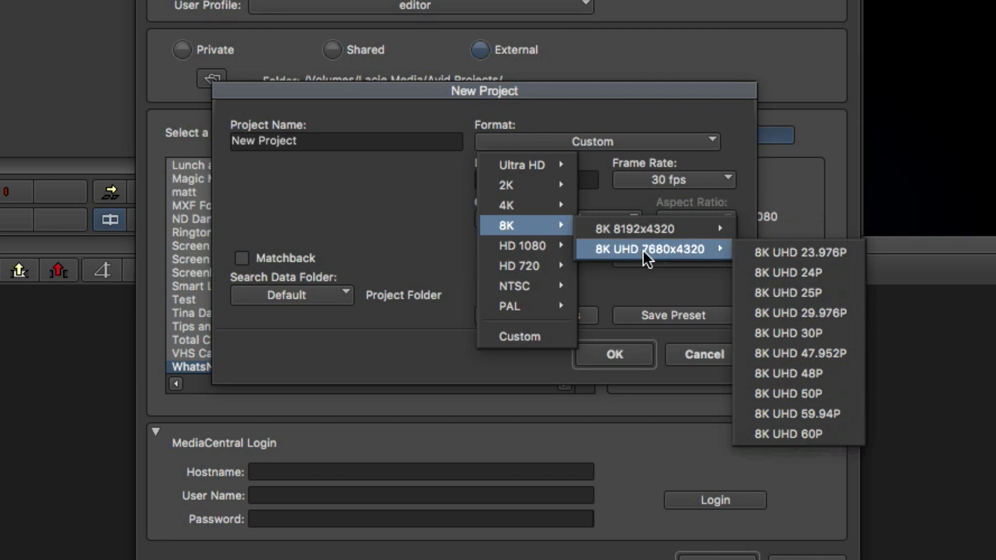
pyautogui.moveTo(646, 228)
pyautogui.click(711, 358)
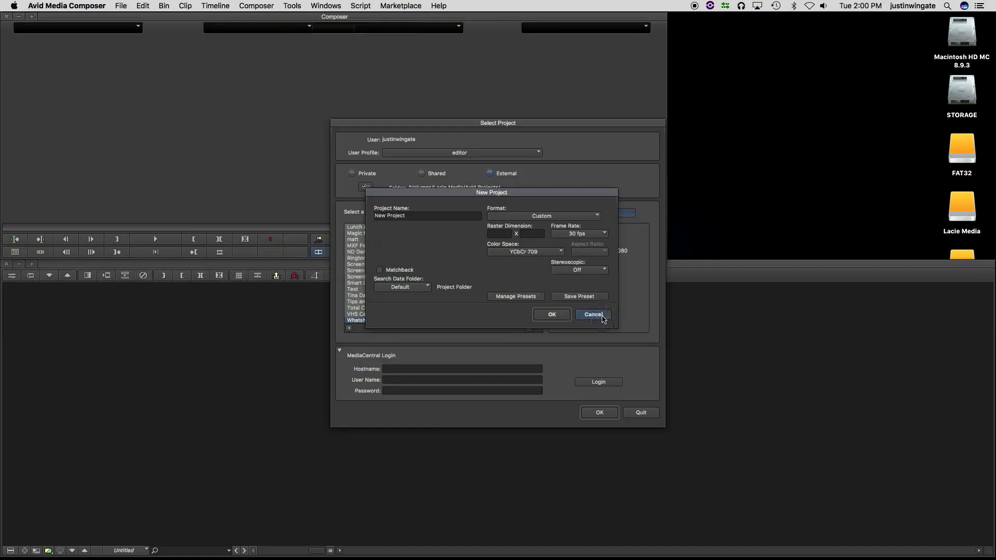
# Pick WhatsNew810 from the project list and open it.
pyautogui.click(711, 358)
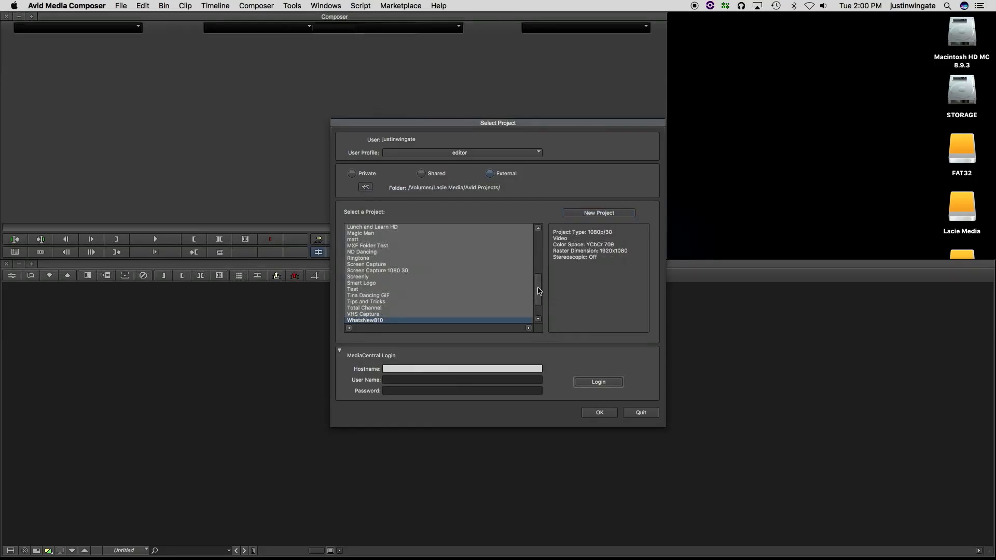
pyautogui.scroll(-2, 538, 291)
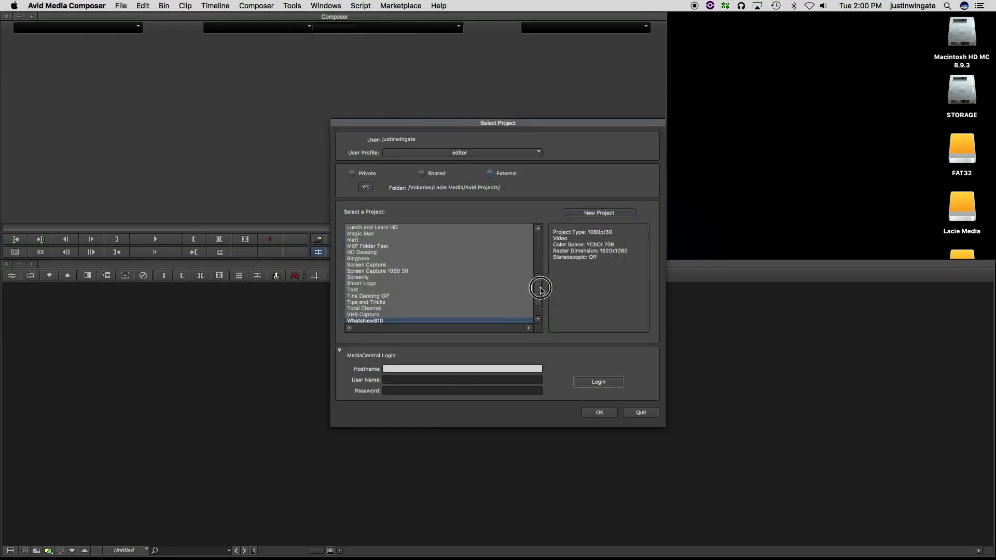
pyautogui.click(599, 414)
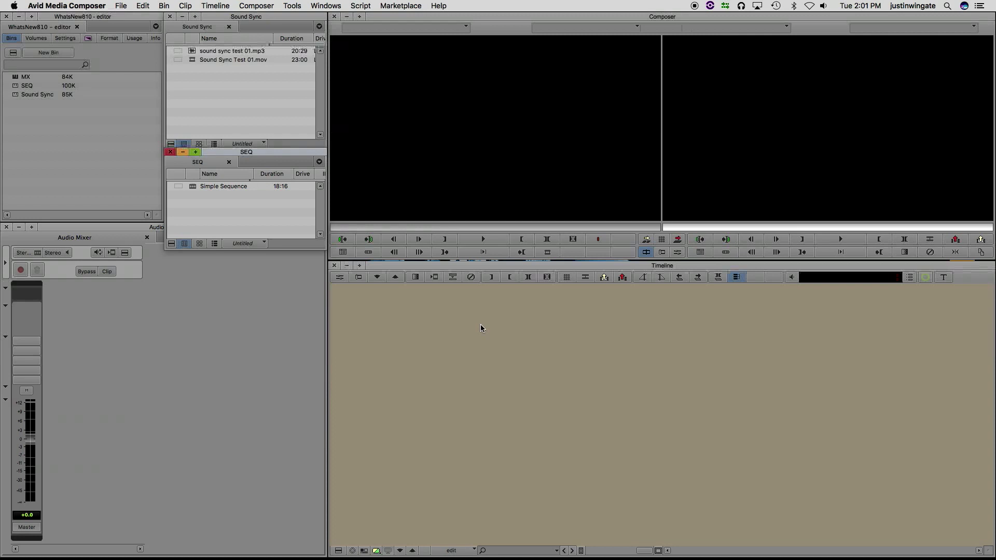
# Play Sound Sync Test 01.mov through the hand clap, then load sound sync test 01.mp3.
pyautogui.doubleClick(192, 61)
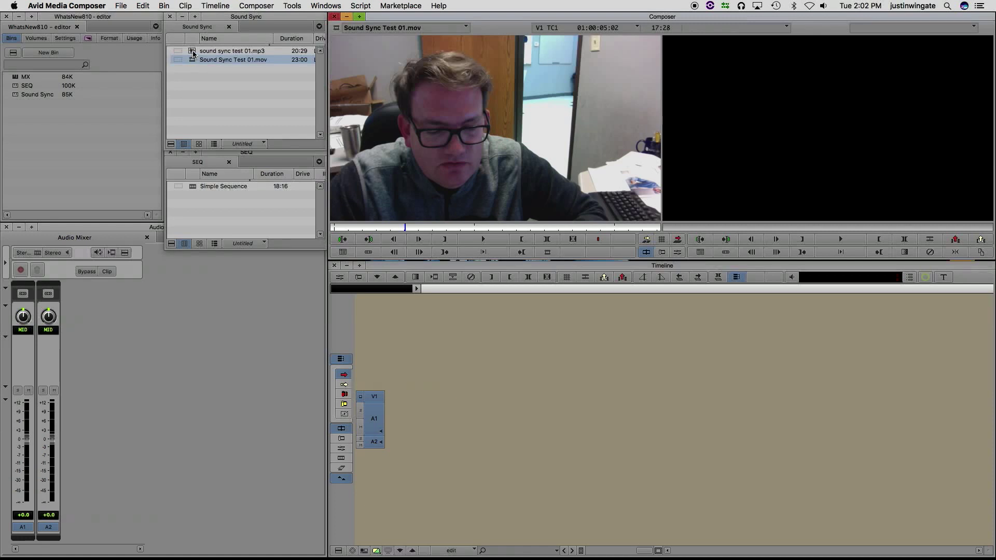
pyautogui.click(192, 51)
pyautogui.click(193, 60)
pyautogui.click(405, 229)
pyautogui.moveTo(405, 228); pyautogui.dragTo(430, 227)
pyautogui.press('space')
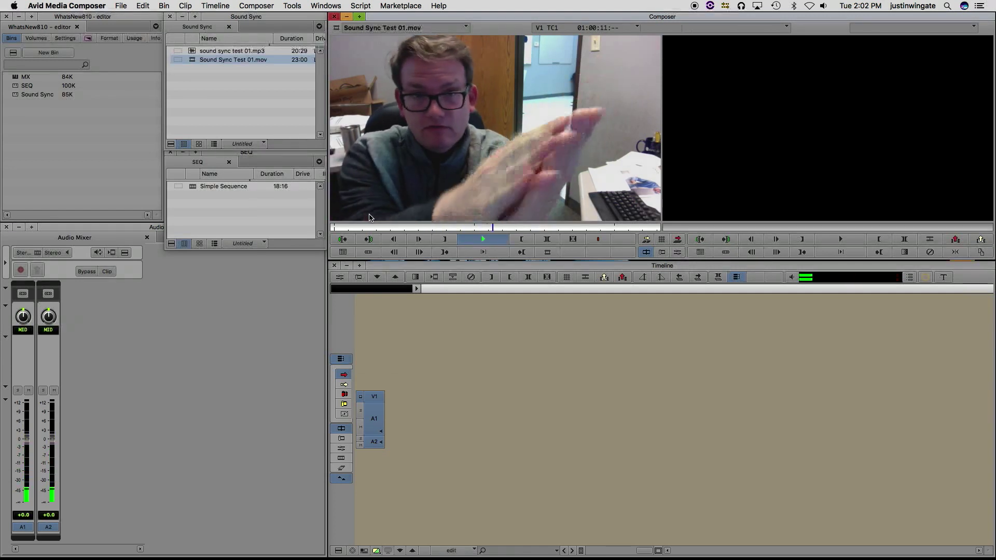
pyautogui.press('space')
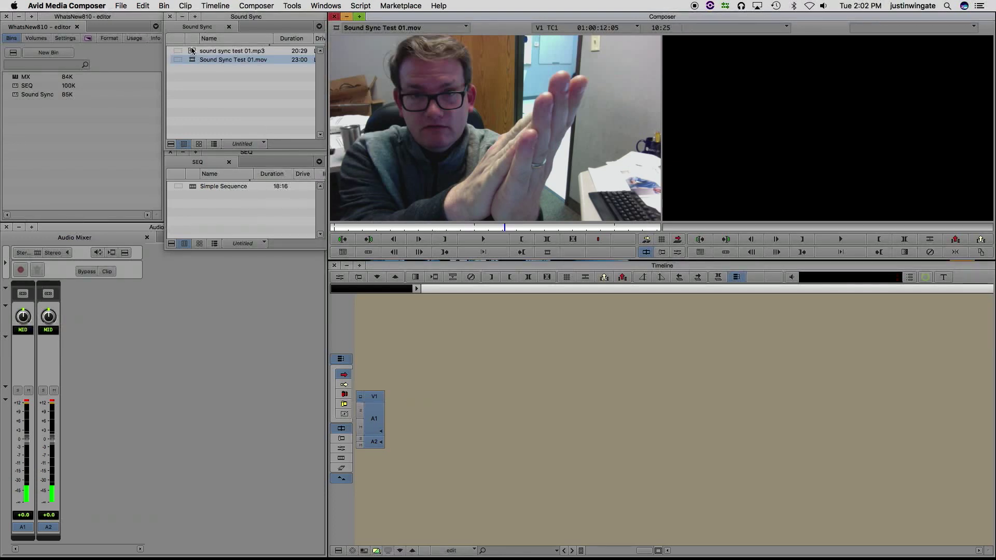
pyautogui.moveTo(193, 52); pyautogui.dragTo(387, 196)
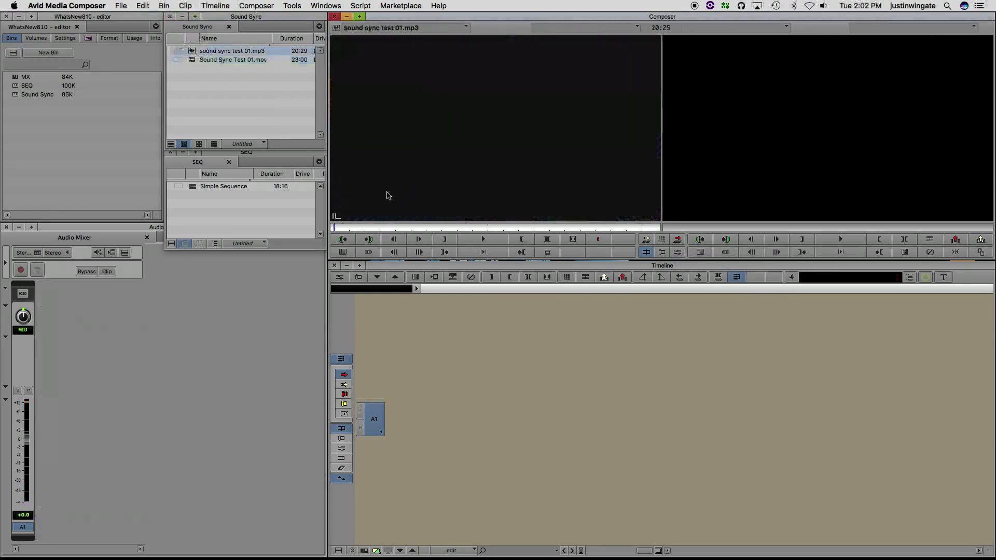
# Show the mp3's waveform in the timeline and scrub it to the clap spike.
pyautogui.click(390, 228)
pyautogui.click(365, 550)
pyautogui.click(571, 426)
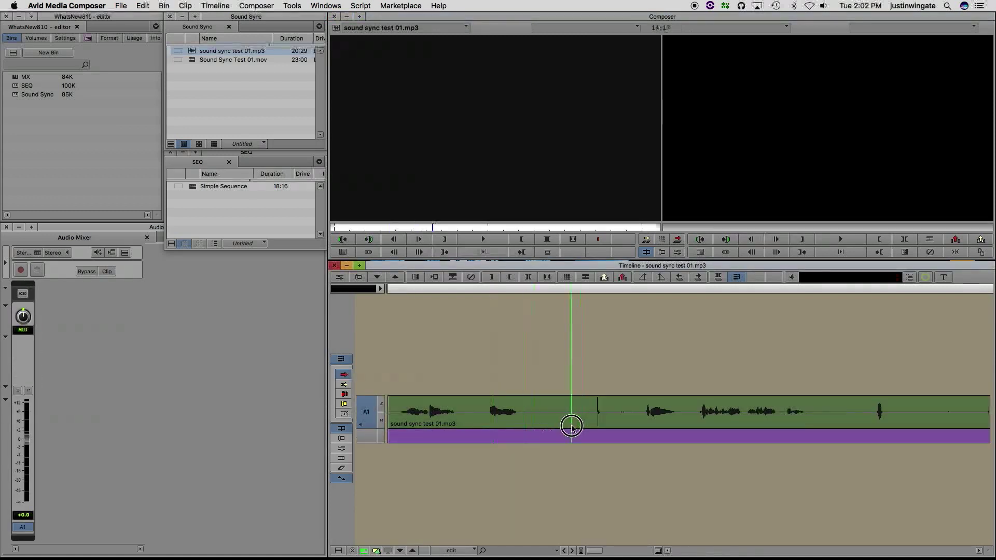
pyautogui.press('space')
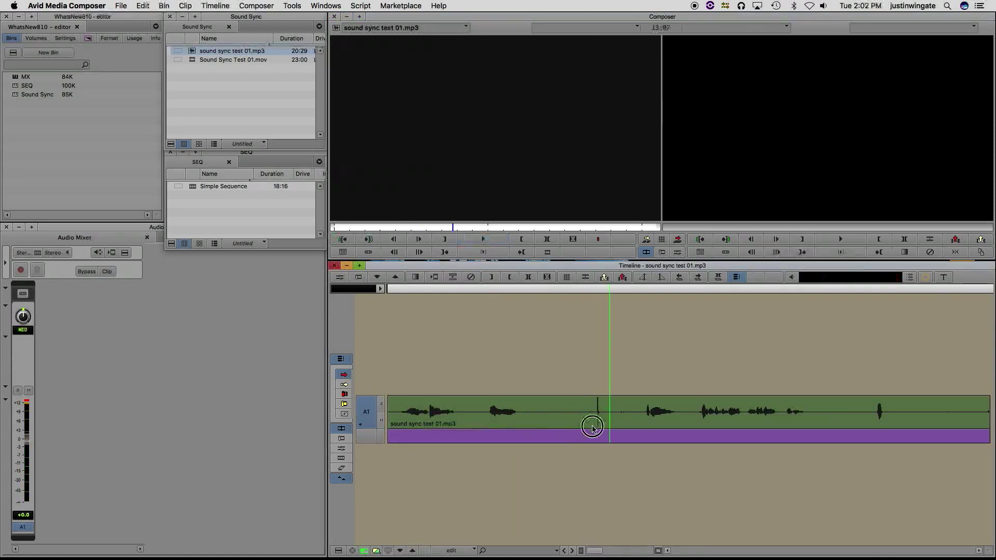
pyautogui.moveTo(595, 426); pyautogui.dragTo(477, 428)
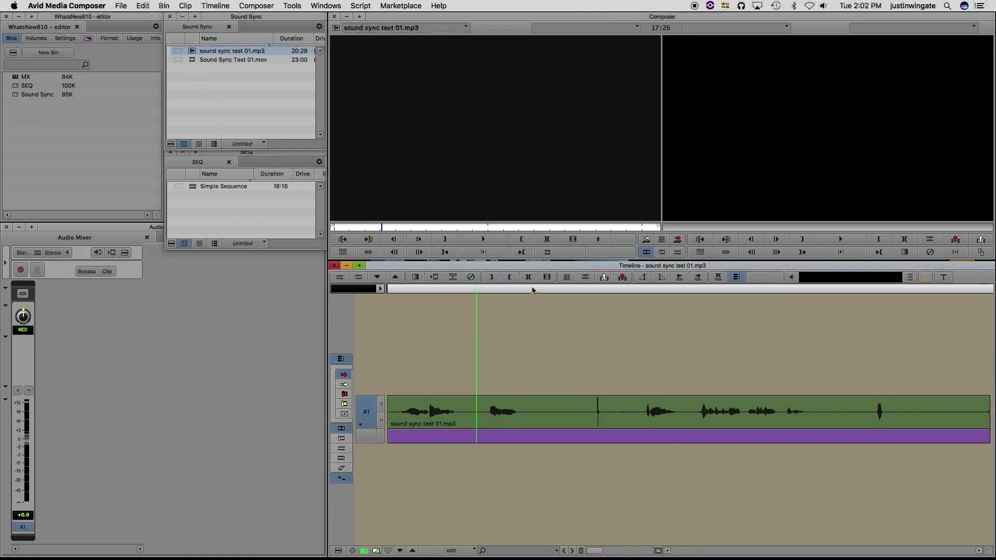
pyautogui.moveTo(534, 289); pyautogui.dragTo(598, 297)
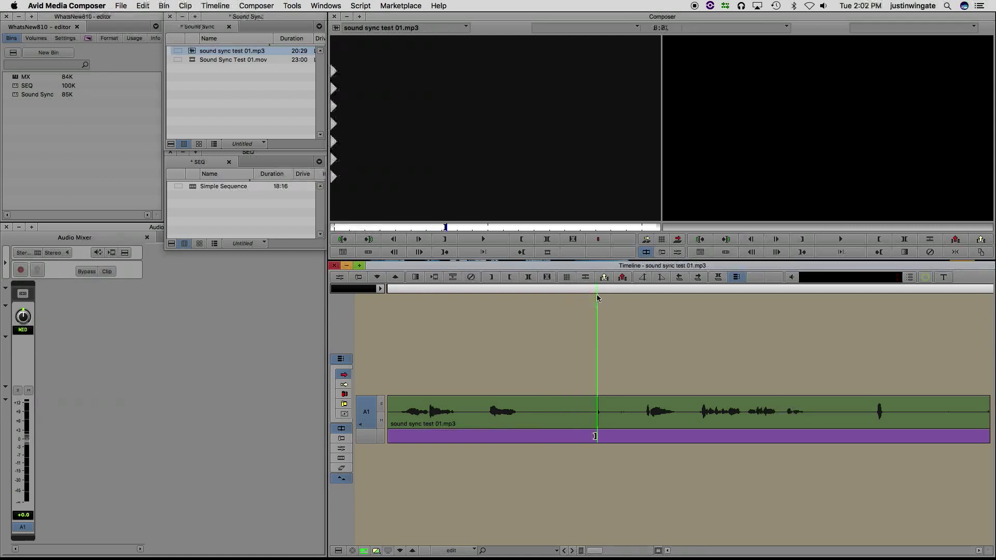
# Load Sound Sync Test 01.mov, scrub near its clap, and select both bin clips.
pyautogui.doubleClick(192, 59)
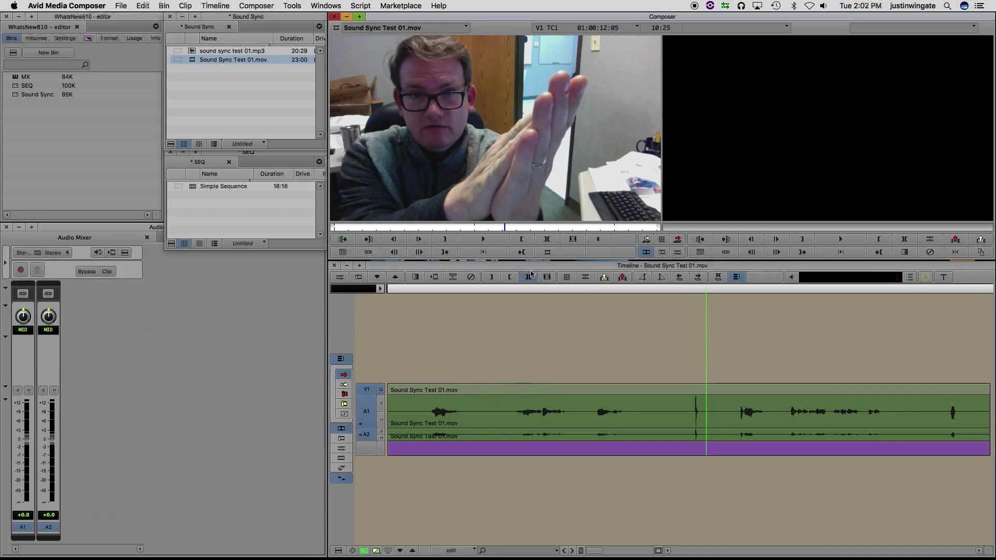
pyautogui.moveTo(701, 291); pyautogui.dragTo(697, 293)
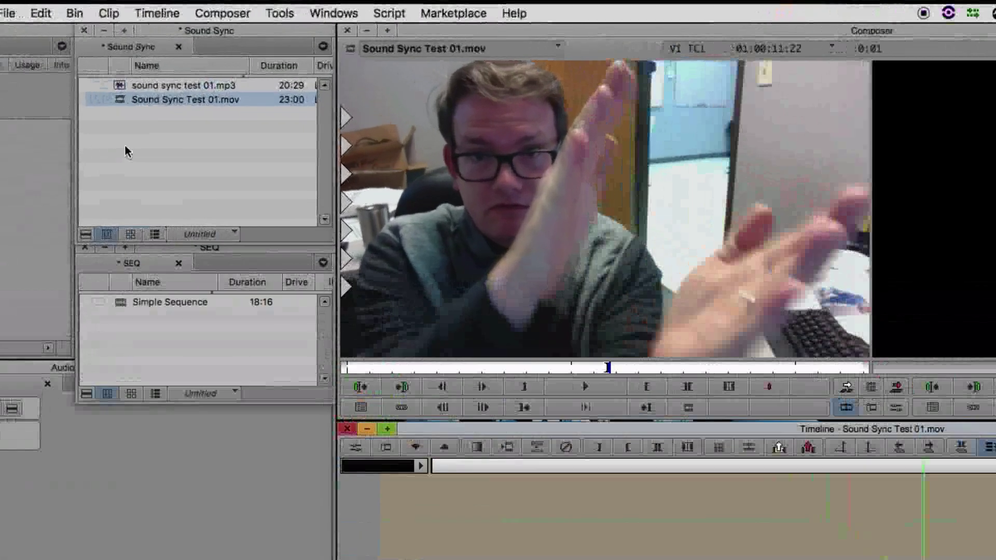
pyautogui.moveTo(195, 87); pyautogui.dragTo(191, 48)
pyautogui.moveTo(70, 107); pyautogui.dragTo(71, 106)
# Open AutoSync for both clips, choose Waveform Analysis, then dismiss the dialog.
pyautogui.rightClick(71, 106)
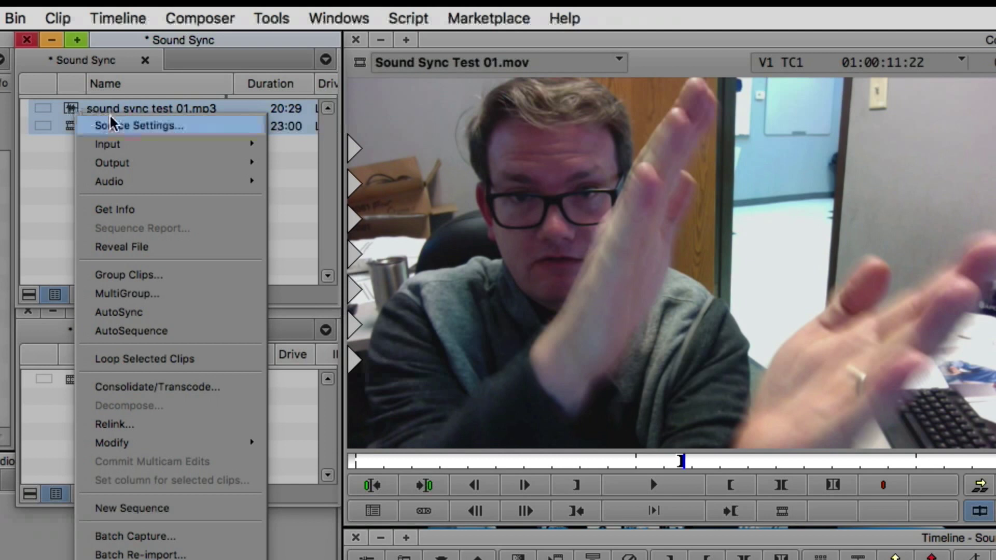
pyautogui.click(135, 314)
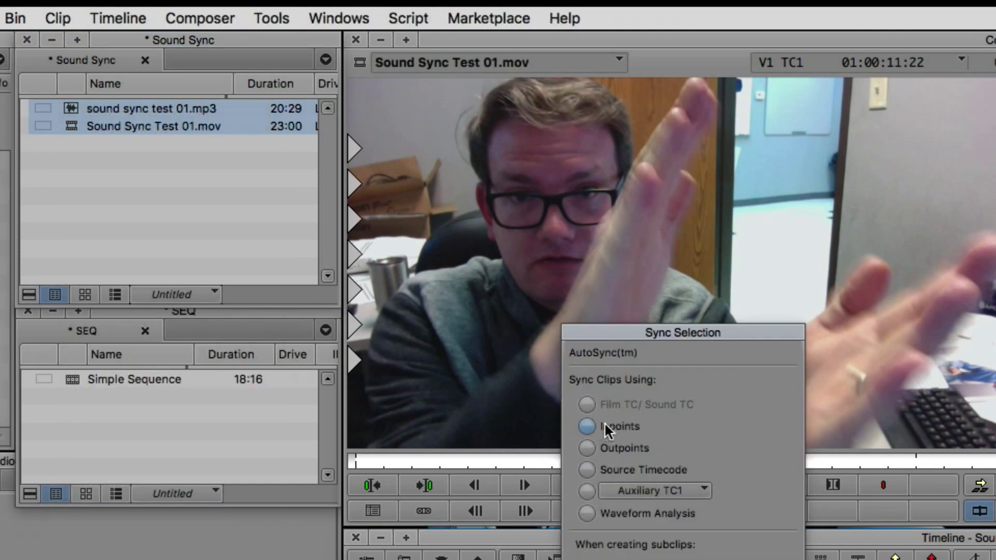
pyautogui.click(587, 514)
pyautogui.press('Return')
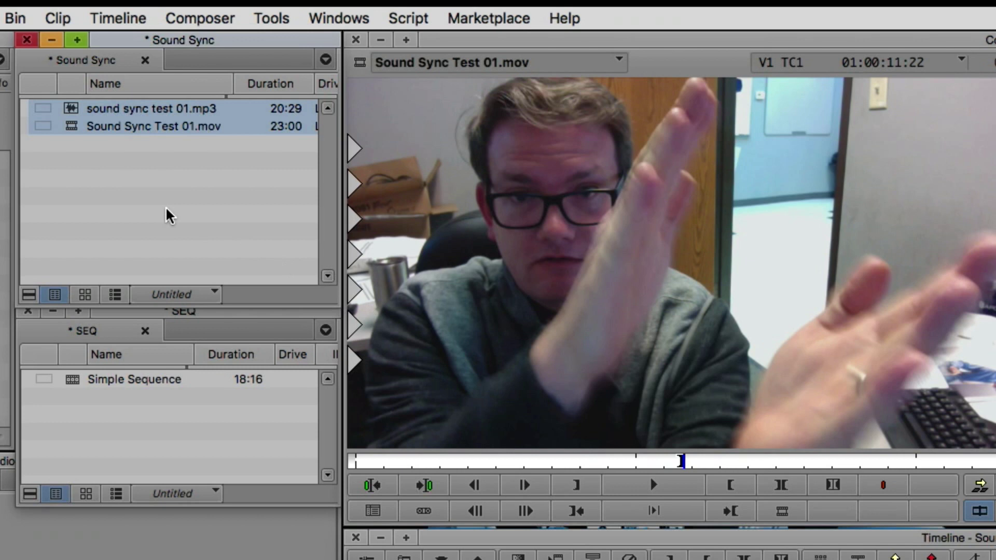
# Reselect both clips and AutoSync them by Waveform Analysis into Sound Sync Test 01.mov.sync.01.
pyautogui.moveTo(99, 182); pyautogui.dragTo(61, 111)
pyautogui.rightClick(77, 112)
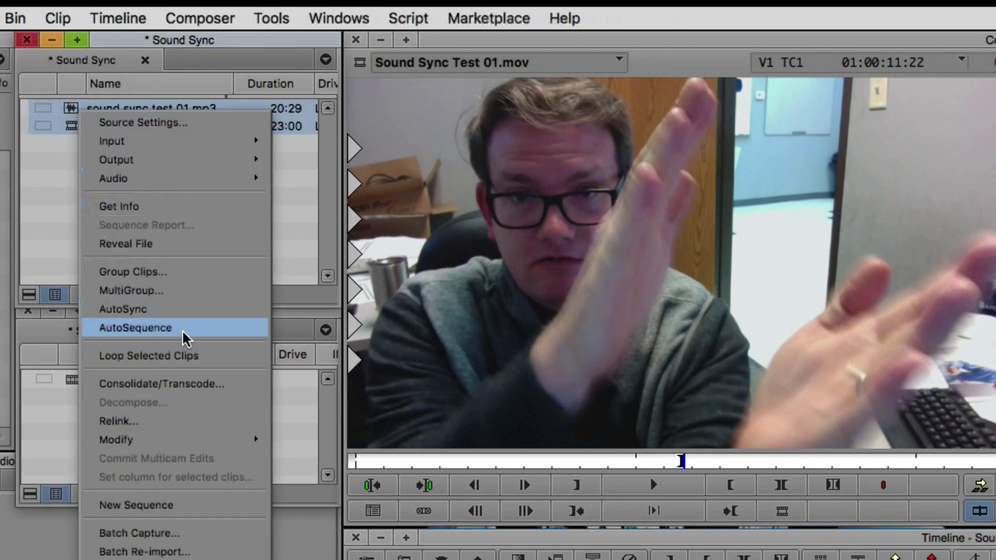
pyautogui.click(167, 313)
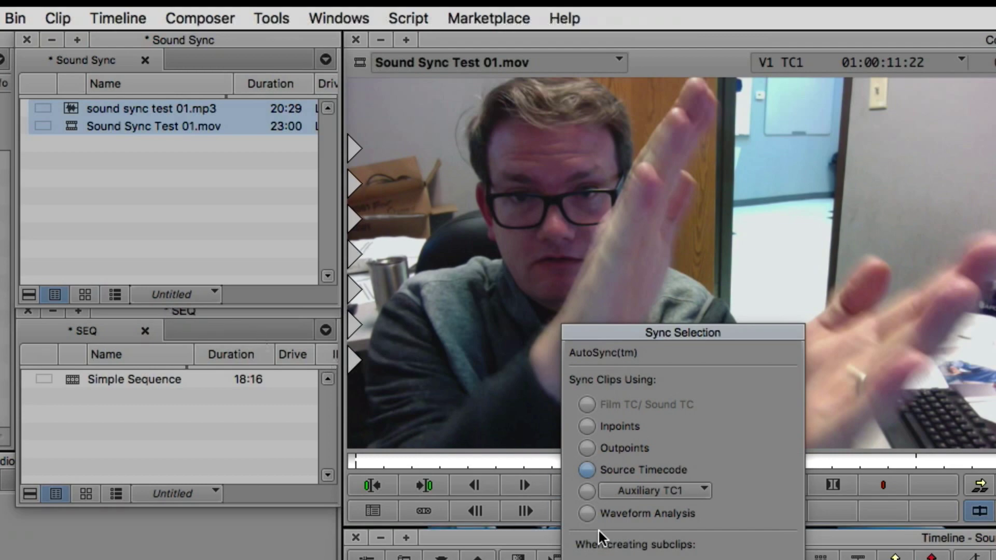
pyautogui.click(590, 515)
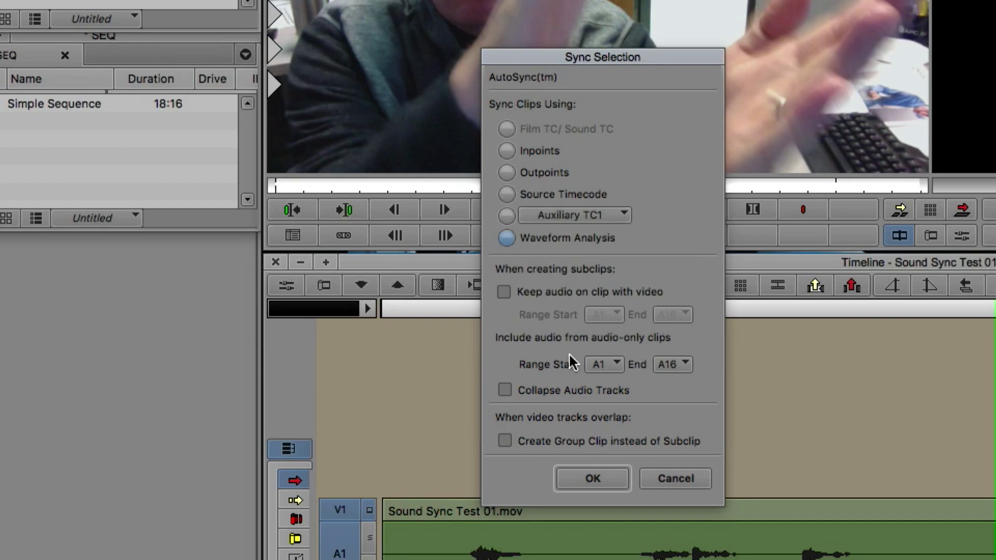
pyautogui.click(594, 472)
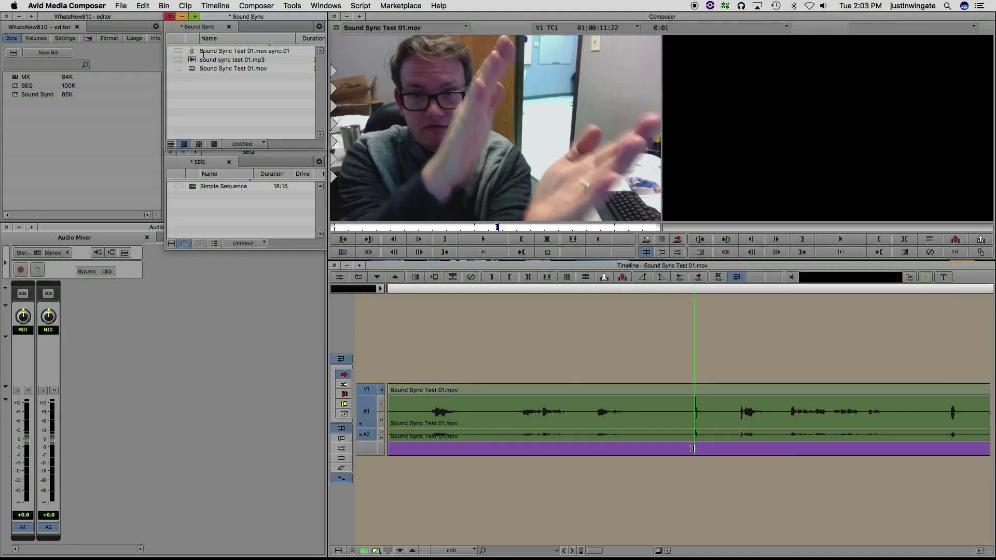
# Load Sound Sync Test 01.mov.sync.01 and play part of it to check the sync.
pyautogui.doubleClick(192, 52)
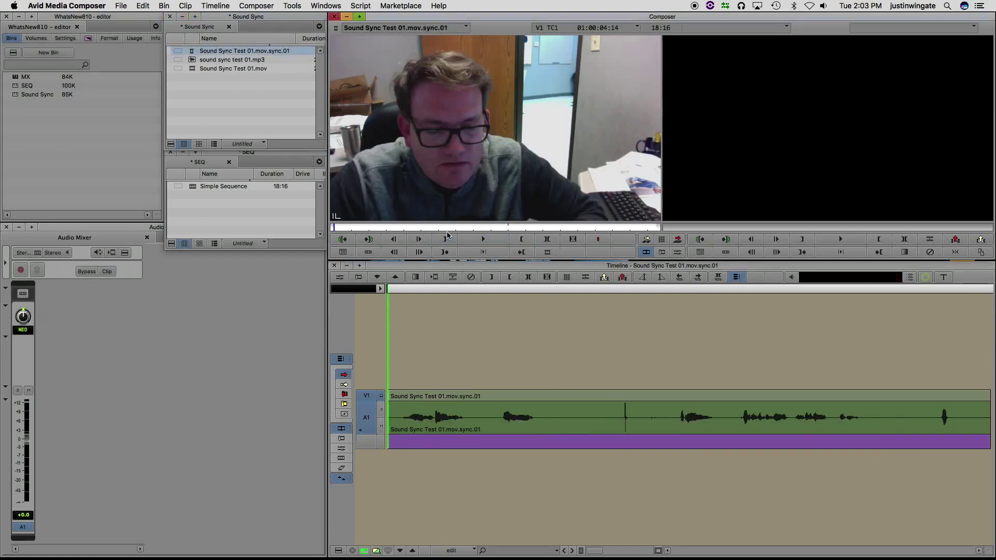
pyautogui.click(439, 229)
pyautogui.moveTo(438, 228); pyautogui.dragTo(367, 228)
pyautogui.press('space')
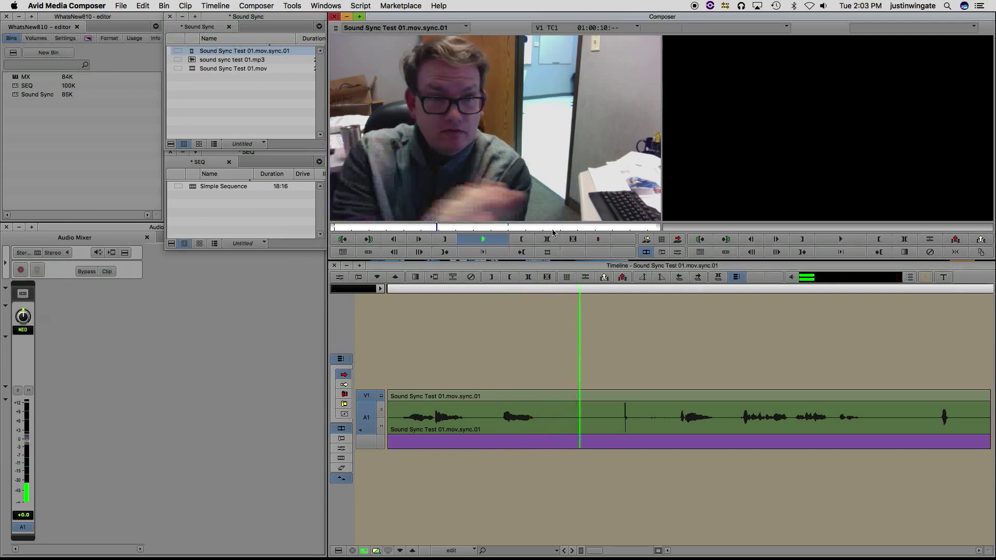
pyautogui.press('space')
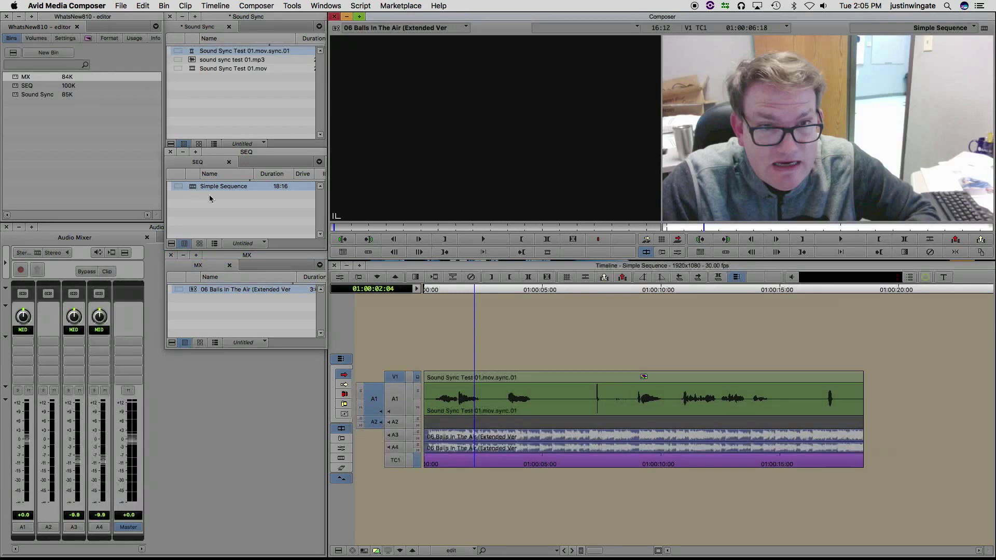
# Bring the Audio Mixer forward and lower the A3 music fader.
pyautogui.click(473, 294)
pyautogui.click(149, 232)
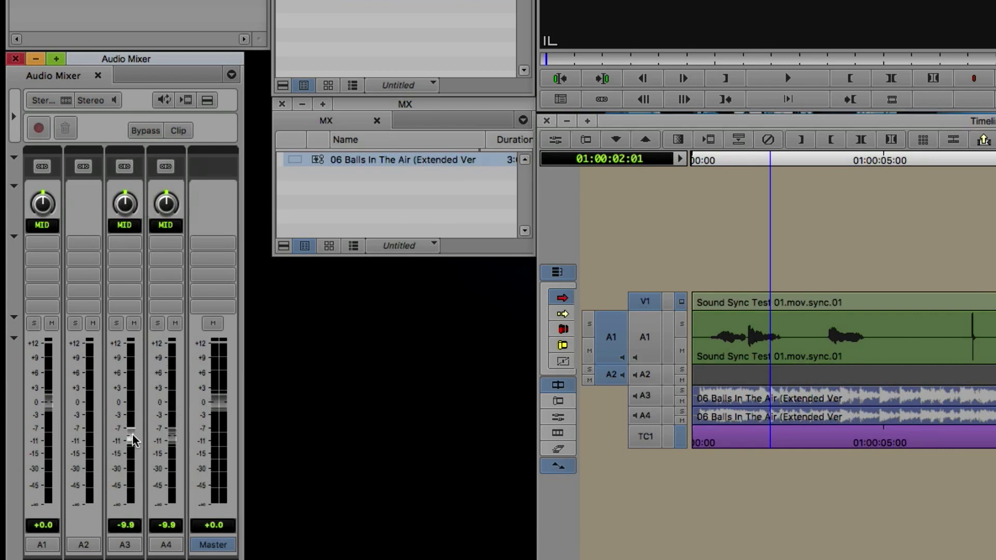
pyautogui.moveTo(130, 432); pyautogui.dragTo(169, 438)
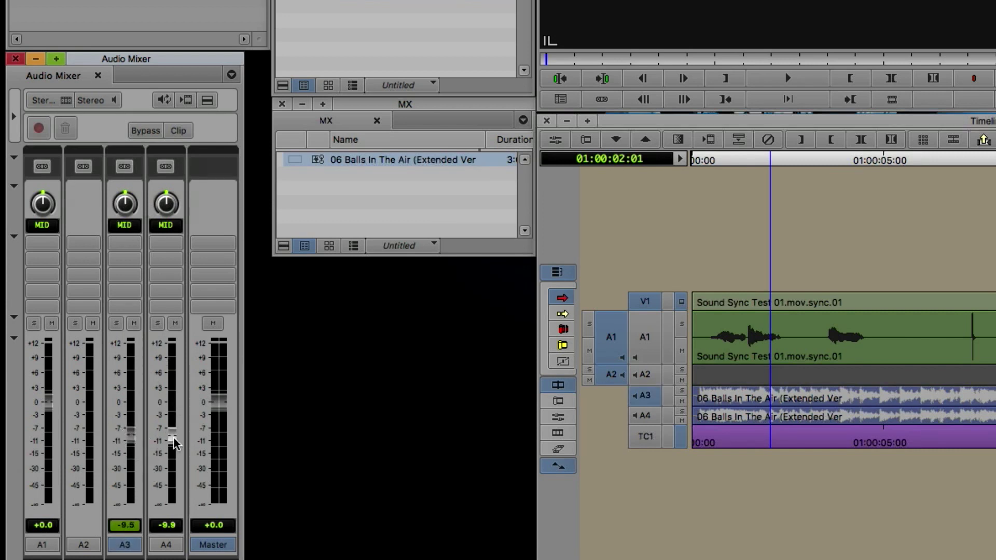
# Link A3 and A4, lower both to about -11 dB, then unlink them.
pyautogui.click(124, 166)
pyautogui.click(165, 166)
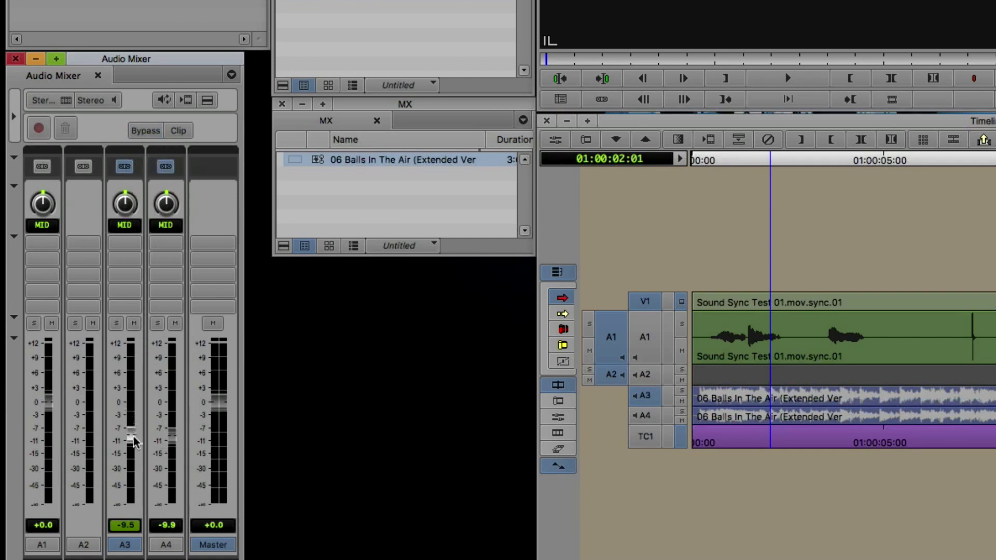
pyautogui.moveTo(130, 438)
pyautogui.mouseDown()
pyautogui.moveTo(133, 461)
pyautogui.moveTo(132, 446)
pyautogui.mouseUp()
pyautogui.click(125, 166)
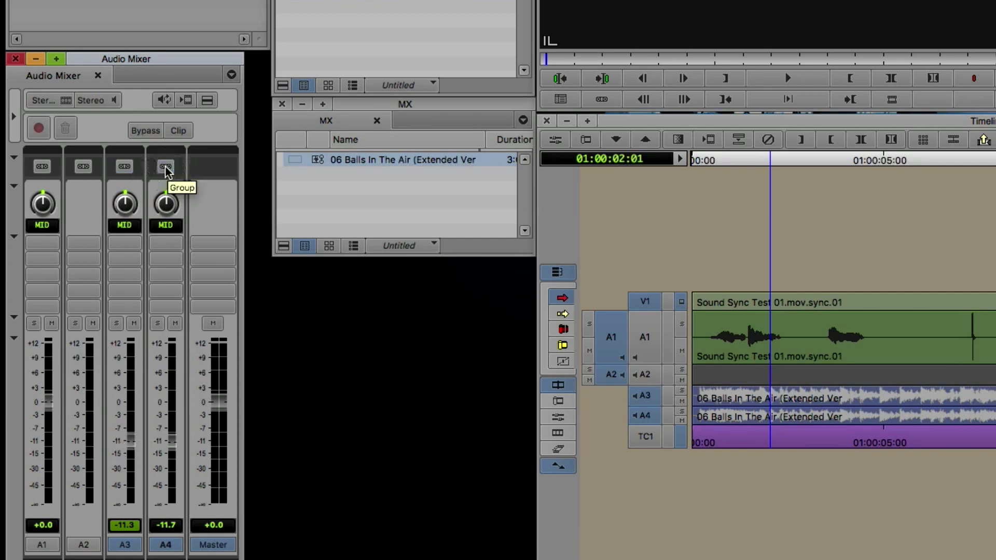
pyautogui.click(166, 166)
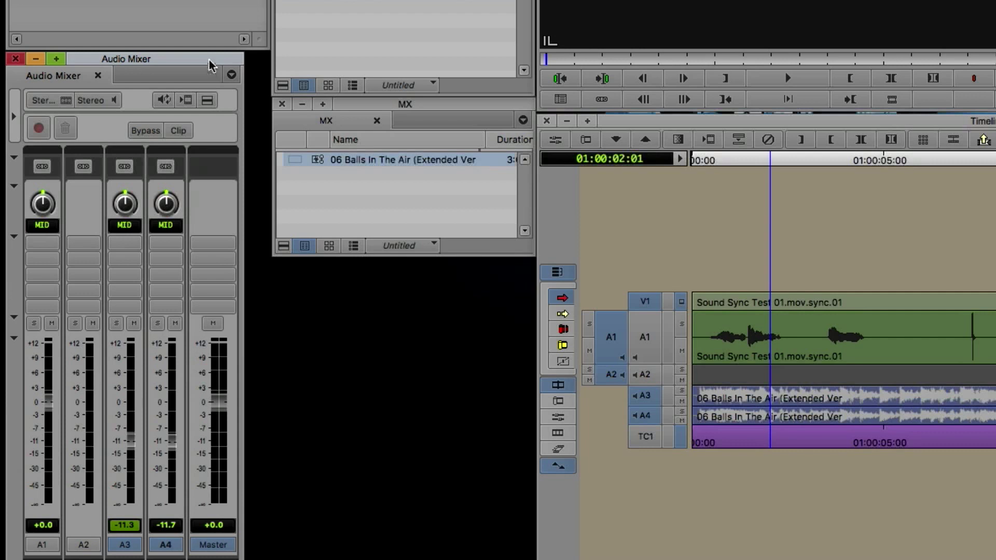
# Show the mixer's track and group lists and select tracks A3 and A4.
pyautogui.click(15, 118)
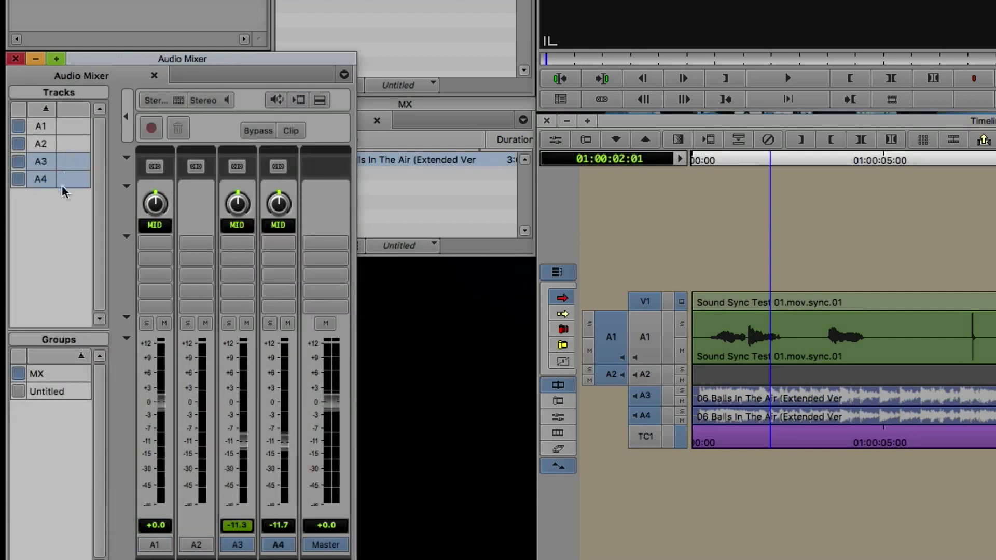
pyautogui.keyDown('shift'); pyautogui.click(67, 124); pyautogui.keyUp('shift')
pyautogui.keyDown('shift'); pyautogui.click(70, 143); pyautogui.keyUp('shift')
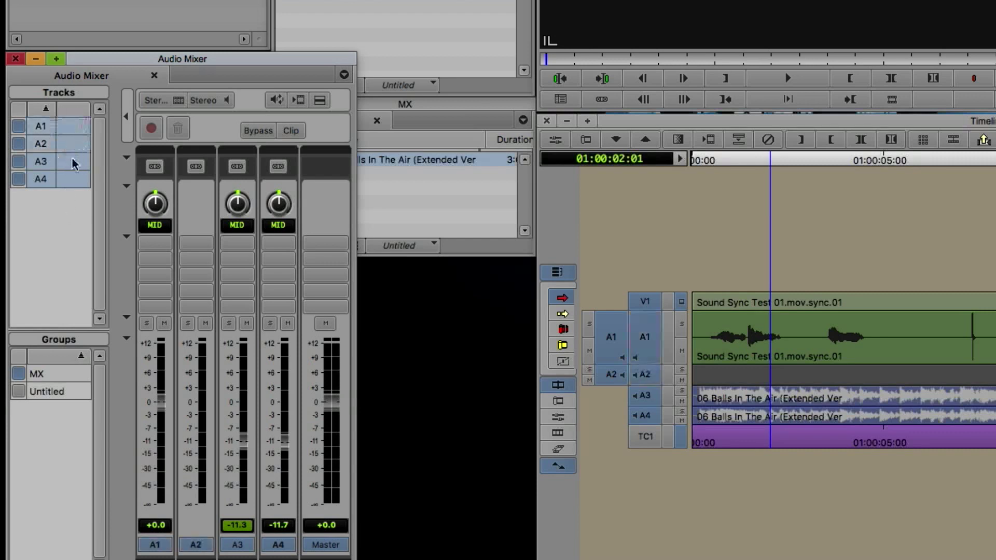
pyautogui.keyDown('shift'); pyautogui.click(73, 162); pyautogui.keyUp('shift')
pyautogui.keyDown('shift'); pyautogui.click(75, 181); pyautogui.keyUp('shift')
pyautogui.keyDown('shift'); pyautogui.click(73, 144); pyautogui.keyUp('shift')
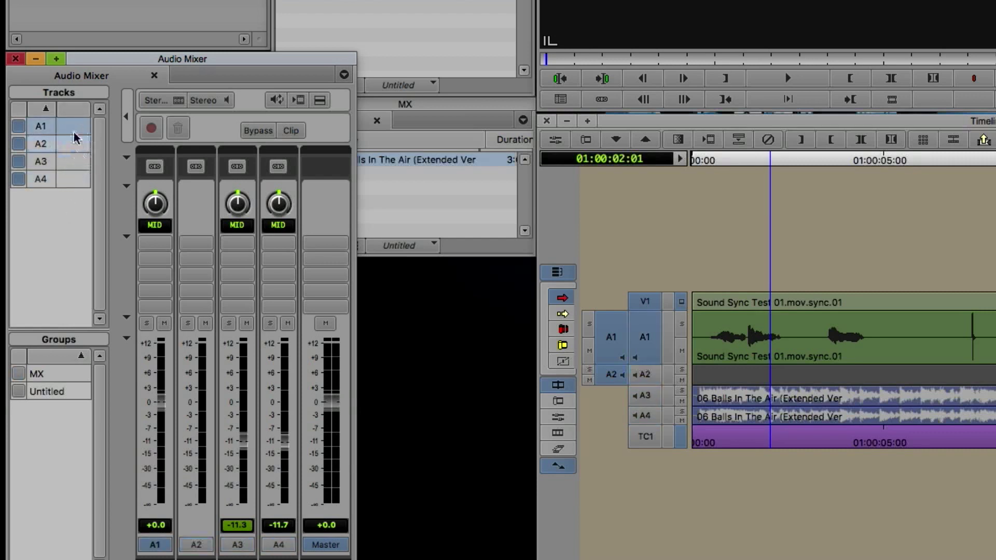
pyautogui.keyDown('shift'); pyautogui.click(73, 128); pyautogui.keyUp('shift')
pyautogui.keyDown('shift'); pyautogui.click(74, 162); pyautogui.keyUp('shift')
pyautogui.keyDown('shift'); pyautogui.click(73, 180); pyautogui.keyUp('shift')
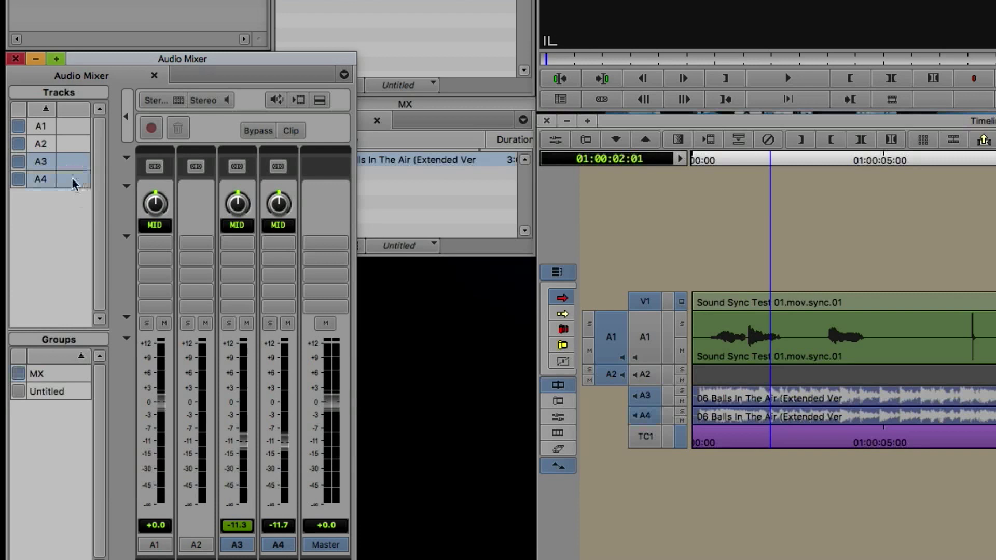
# Gang tracks A3 and A4 with Ganging > Gang Selected, then UnGang Selected.
pyautogui.rightClick(73, 182)
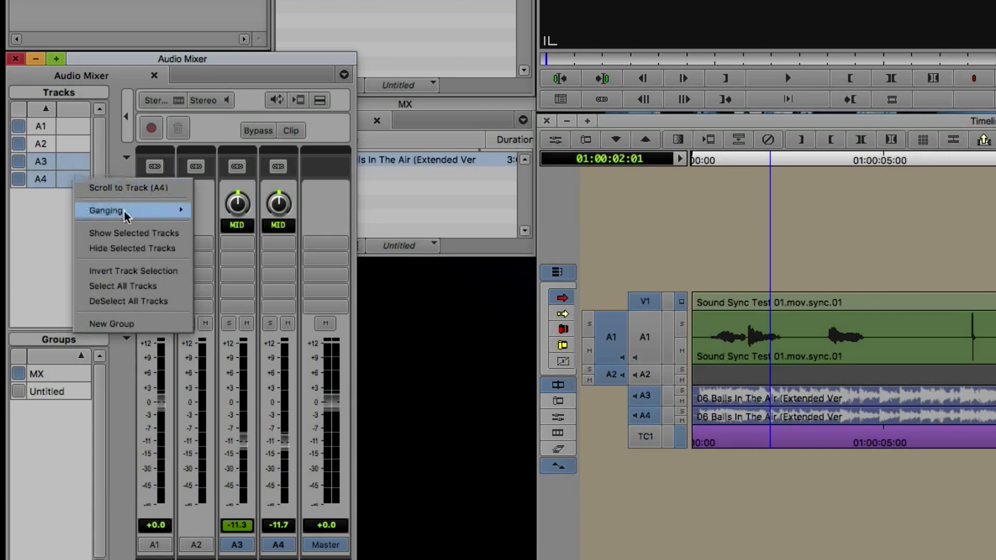
pyautogui.moveTo(127, 212)
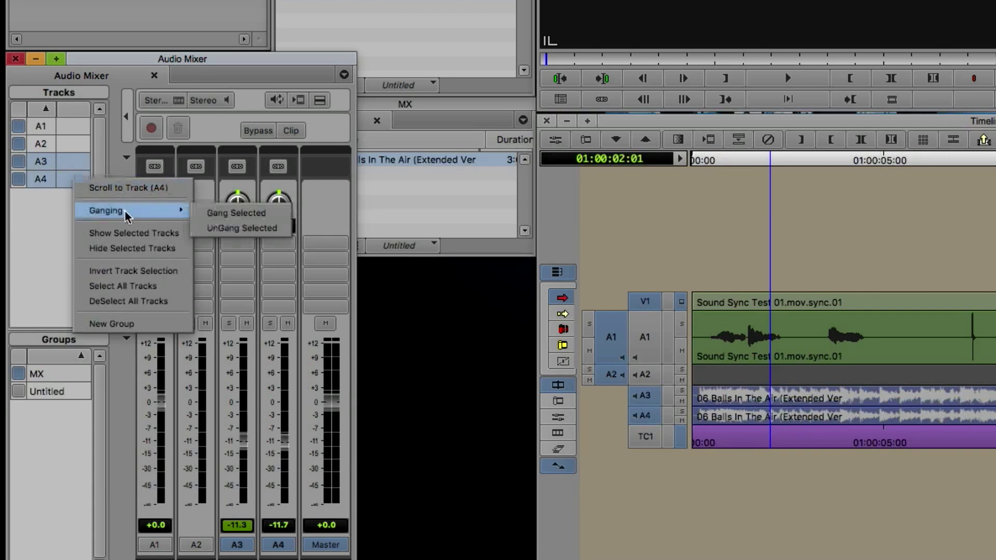
pyautogui.click(261, 215)
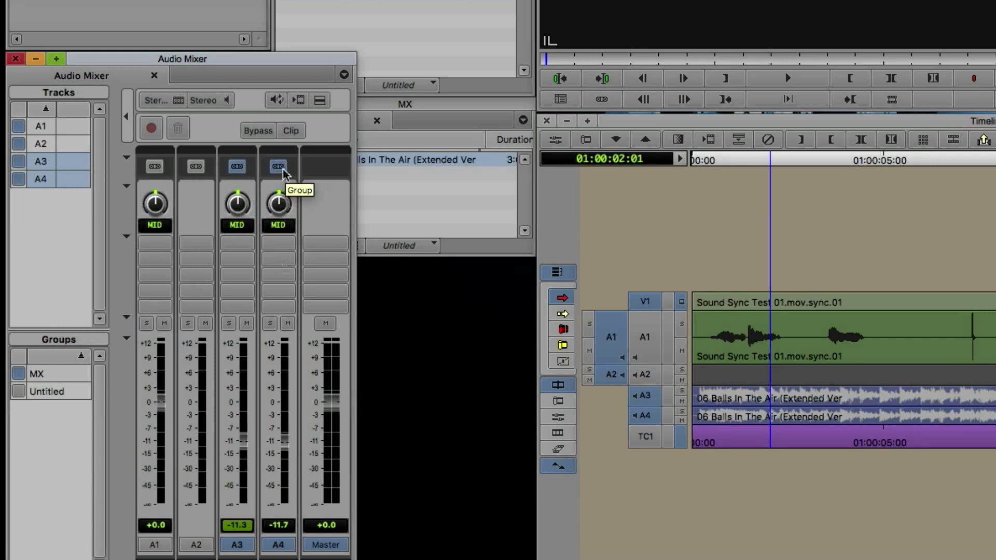
pyautogui.rightClick(75, 168)
pyautogui.moveTo(132, 202)
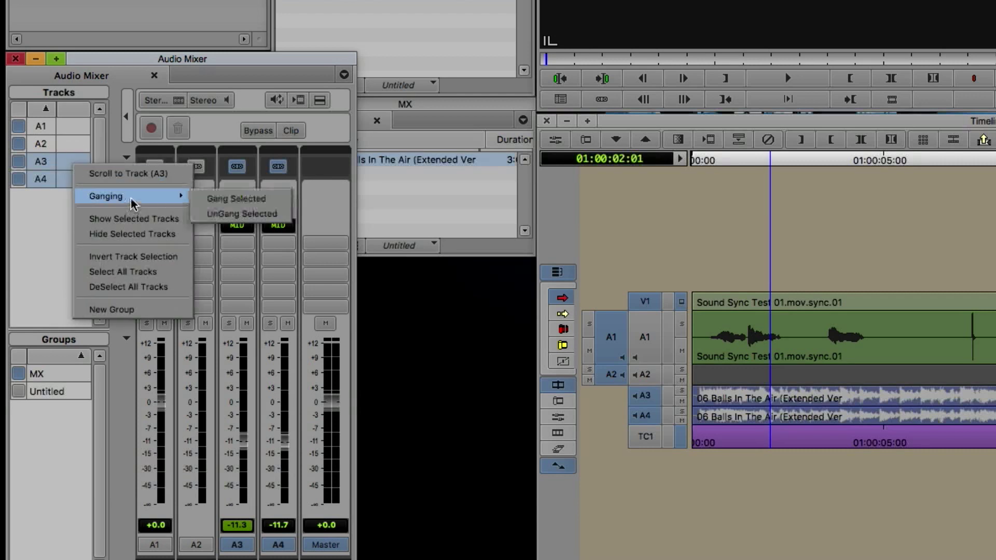
pyautogui.click(242, 214)
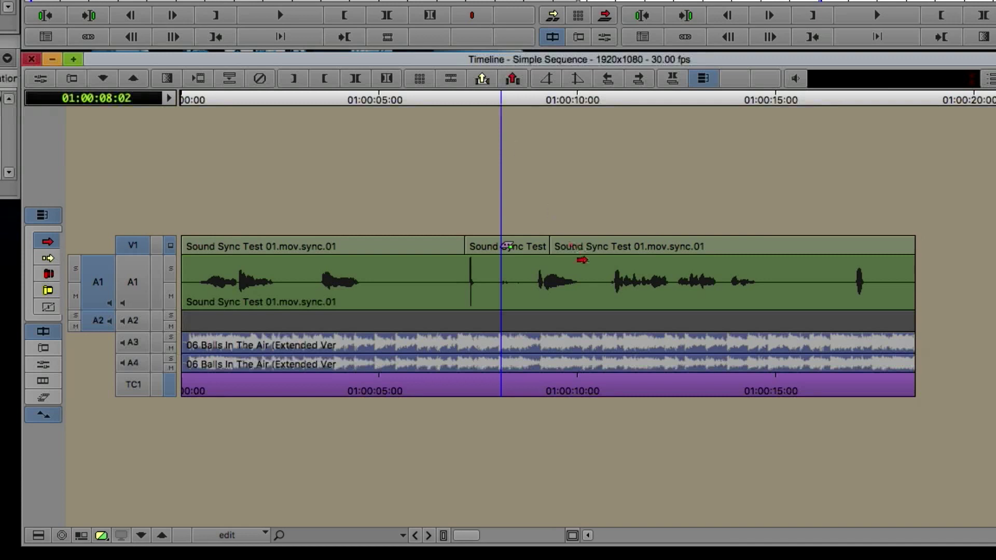
# Select the 06 Balls In The Air clips and widen the MX bin to show every column, including 44100.
pyautogui.click(499, 337)
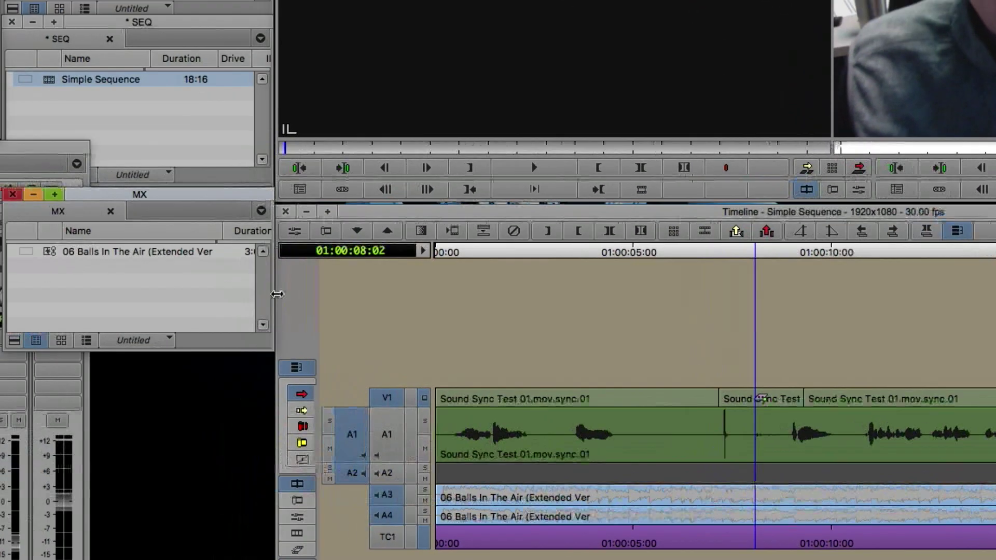
pyautogui.moveTo(277, 294); pyautogui.dragTo(994, 295)
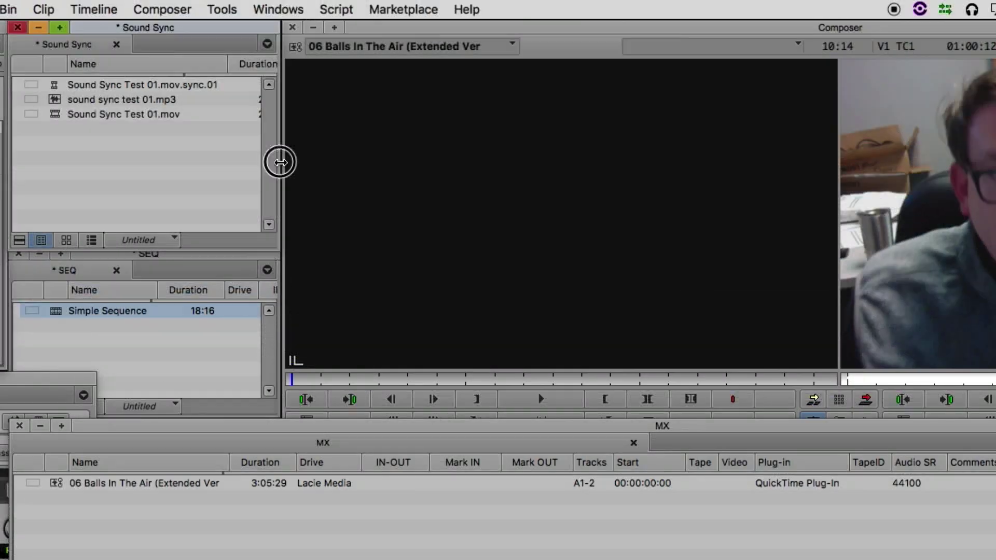
# Drag the Sound Sync bin's right edge to the screen edge to reveal more clip columns.
pyautogui.moveTo(280, 161); pyautogui.dragTo(993, 160)
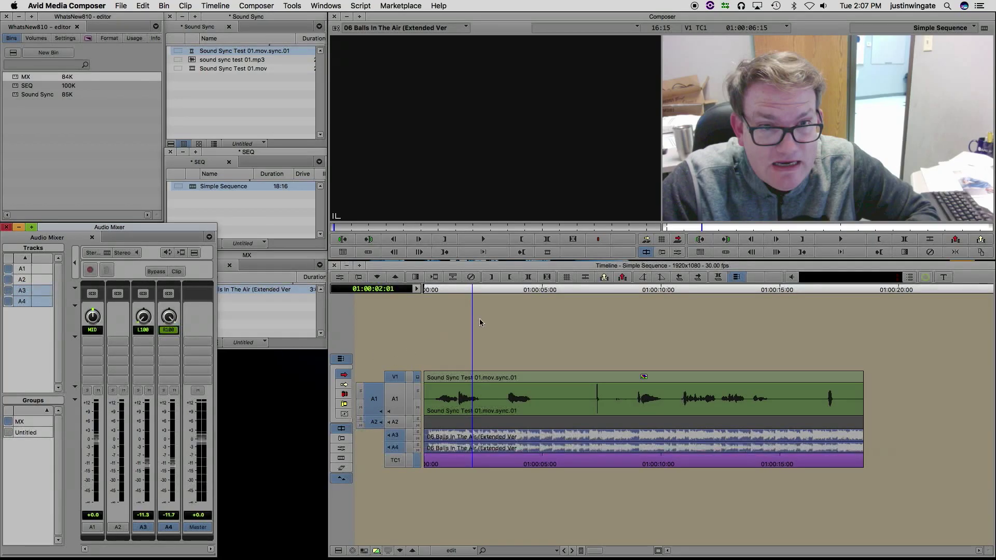
# Park the position at 01:00:07:06 and deselect tracks A3 and A4.
pyautogui.moveTo(494, 291); pyautogui.dragTo(594, 288)
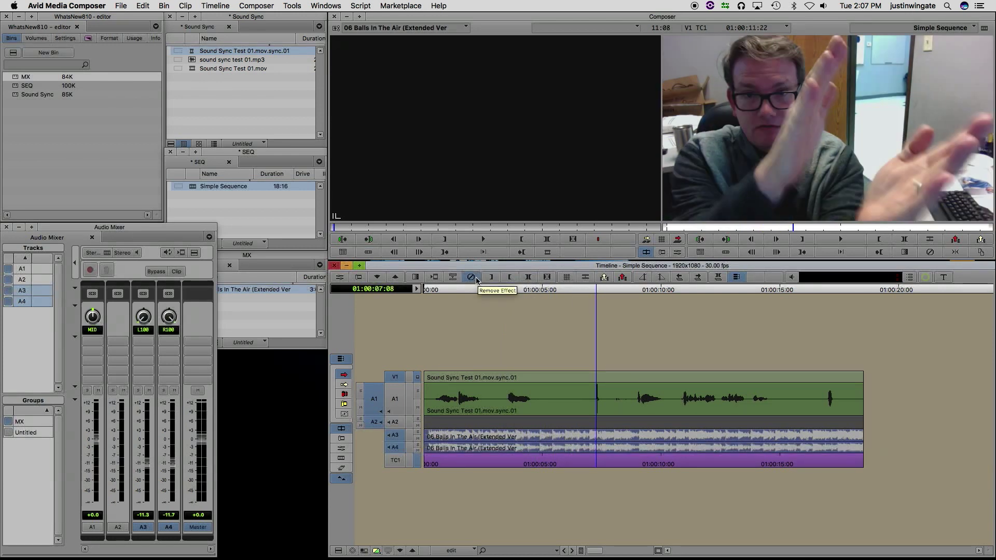
pyautogui.moveTo(394, 434); pyautogui.dragTo(394, 449)
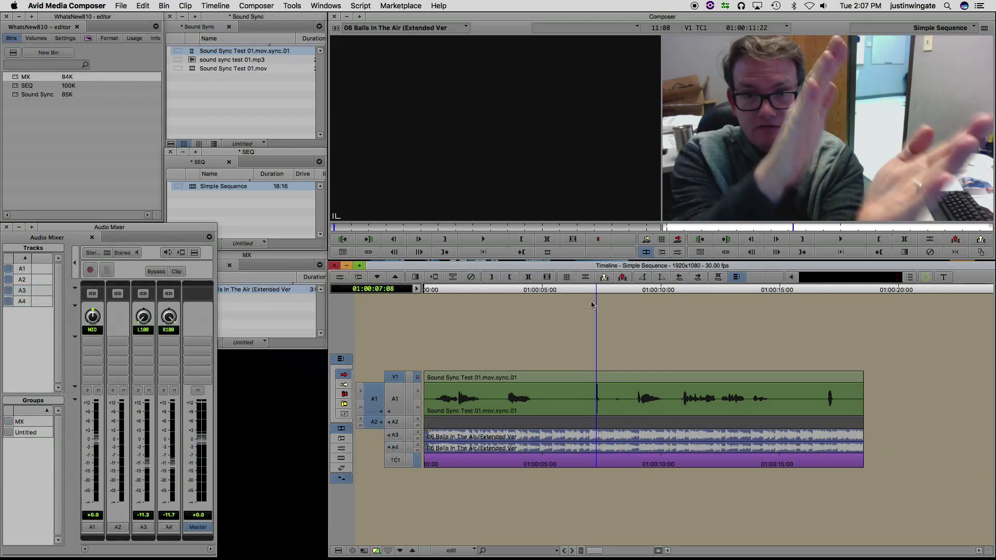
pyautogui.moveTo(593, 290); pyautogui.dragTo(595, 291)
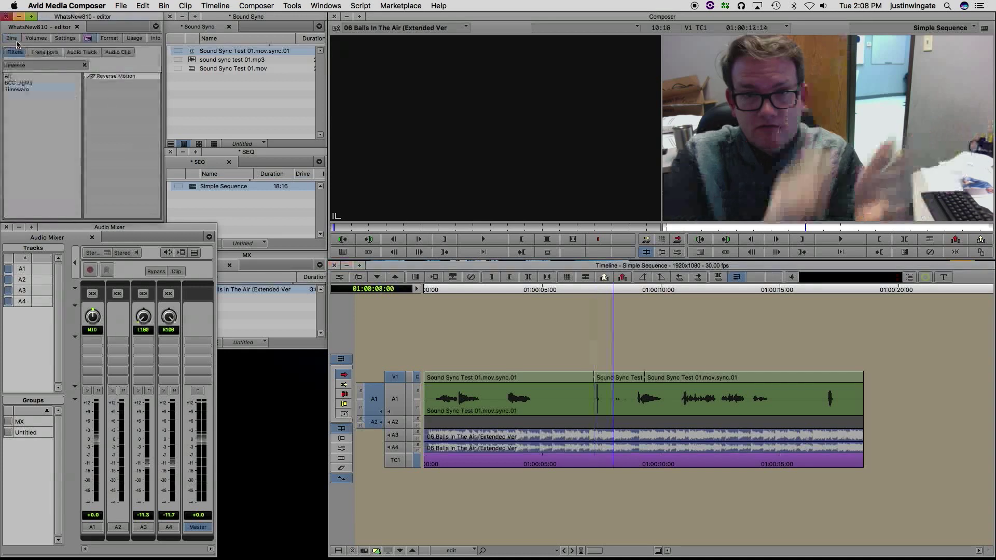
# Apply the Timewarp Reverse Motion effect to the middle V1 segment.
pyautogui.click(13, 39)
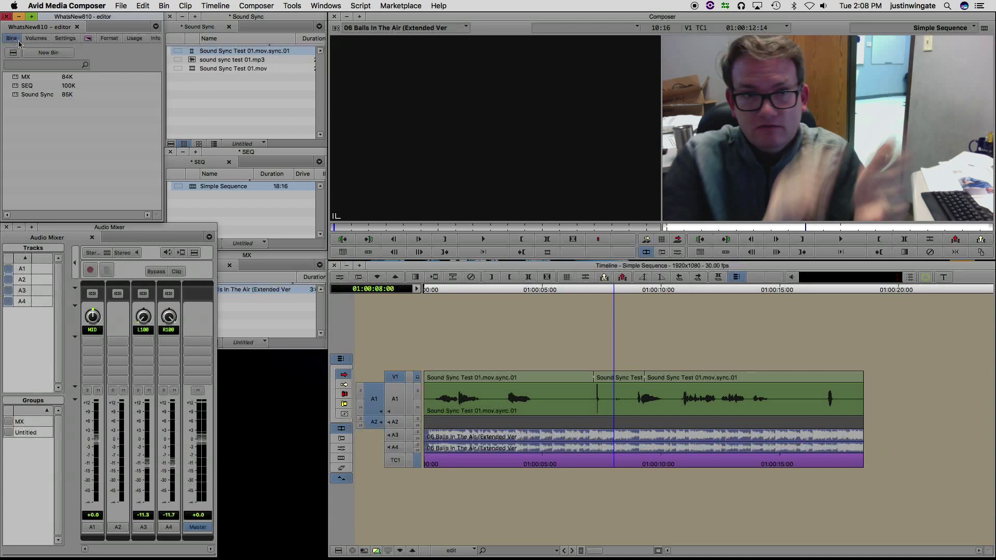
pyautogui.click(88, 39)
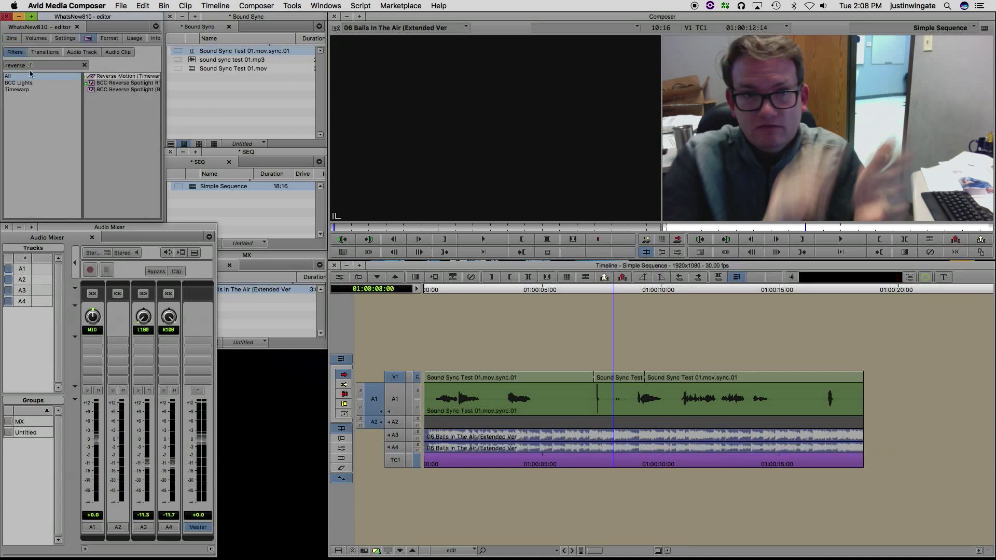
pyautogui.click(23, 90)
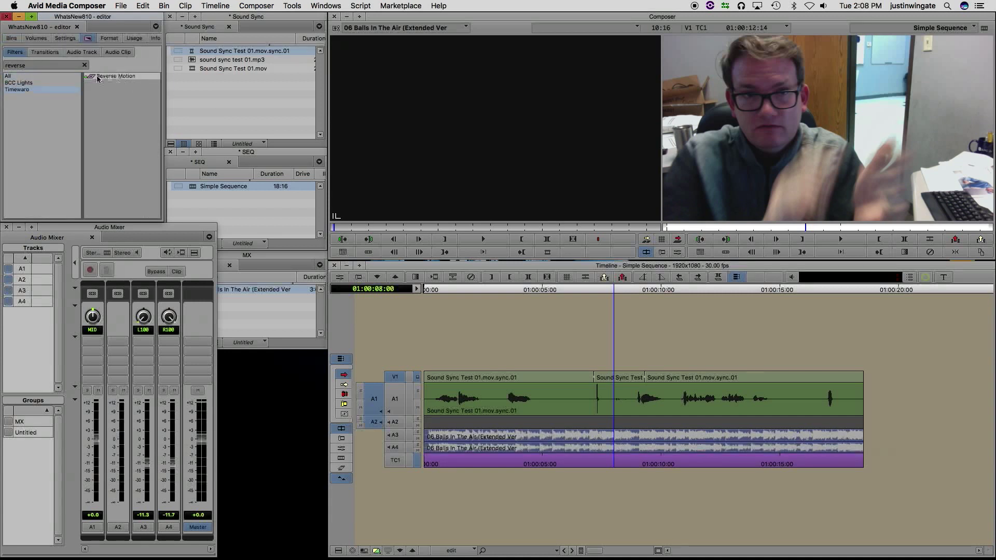
pyautogui.moveTo(93, 76); pyautogui.dragTo(612, 374)
# Play from just before the reversed piece to check it, then stop.
pyautogui.moveTo(615, 291); pyautogui.dragTo(586, 293)
pyautogui.press('space')
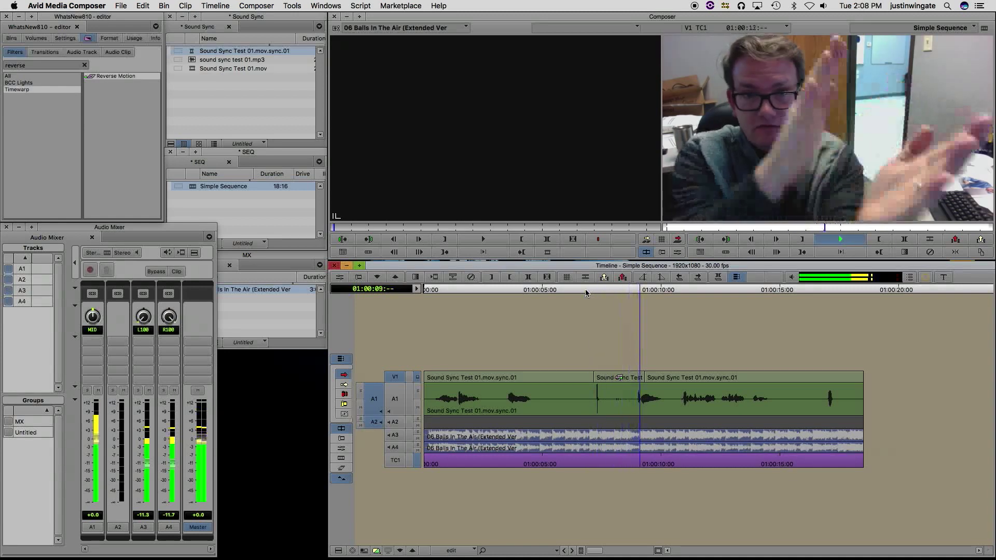
pyautogui.click(616, 294)
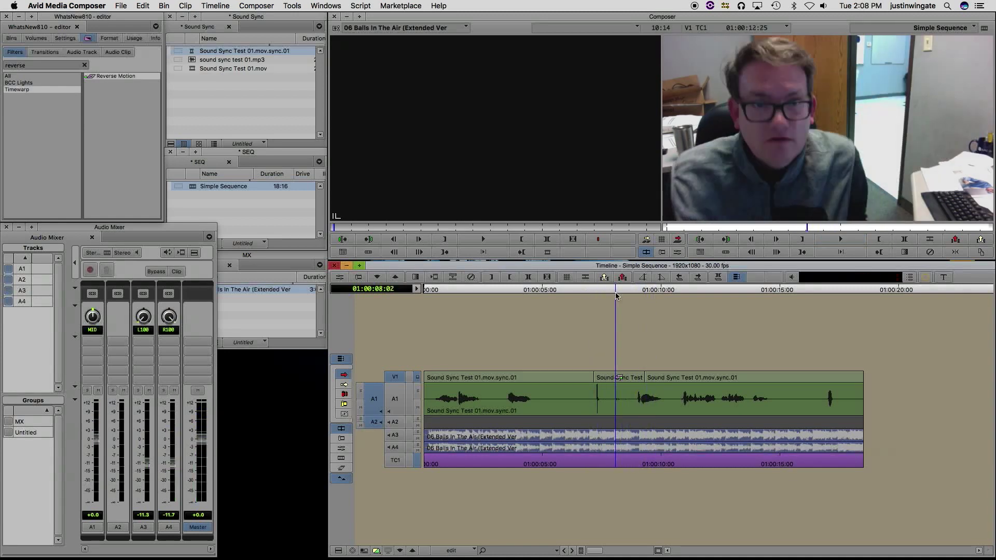